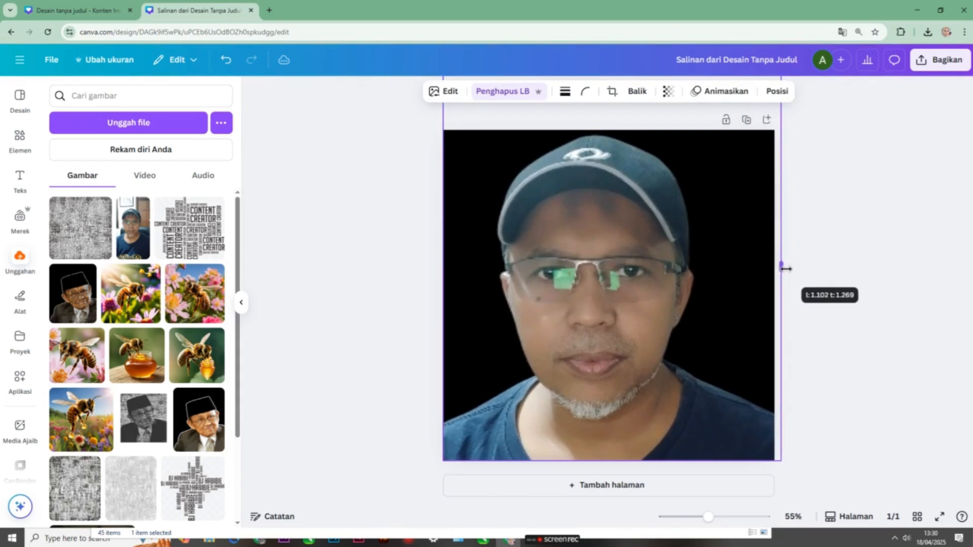
Enlarge the portrait photo beyond the page's edges and shift it slightly down so the cap fits within the page.
{"action": "left_click_drag", "start_coordinate": [688, 268], "coordinate": [694, 276]}
{"action": "left_click_drag", "start_coordinate": [454, 277], "coordinate": [448, 278]}
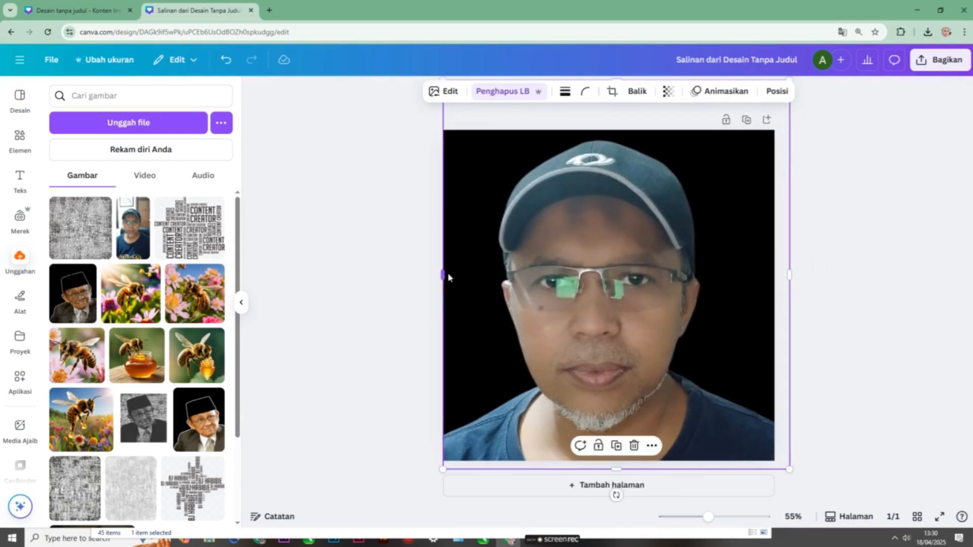
{"action": "left_click_drag", "start_coordinate": [575, 219], "coordinate": [575, 223]}
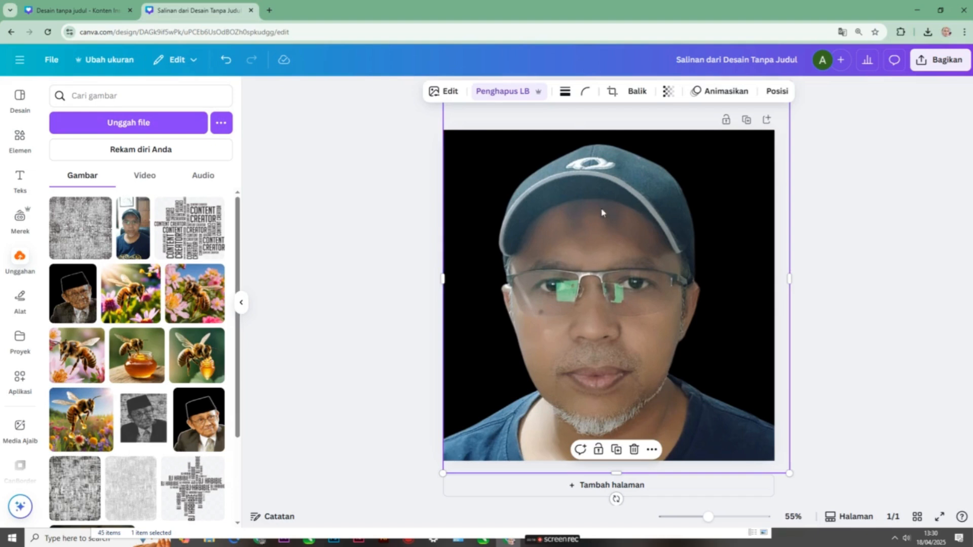
Apply the Noir filter to the portrait photo to make it black and white.
{"action": "left_click", "coordinate": [833, 265]}
{"action": "left_click", "coordinate": [576, 173]}
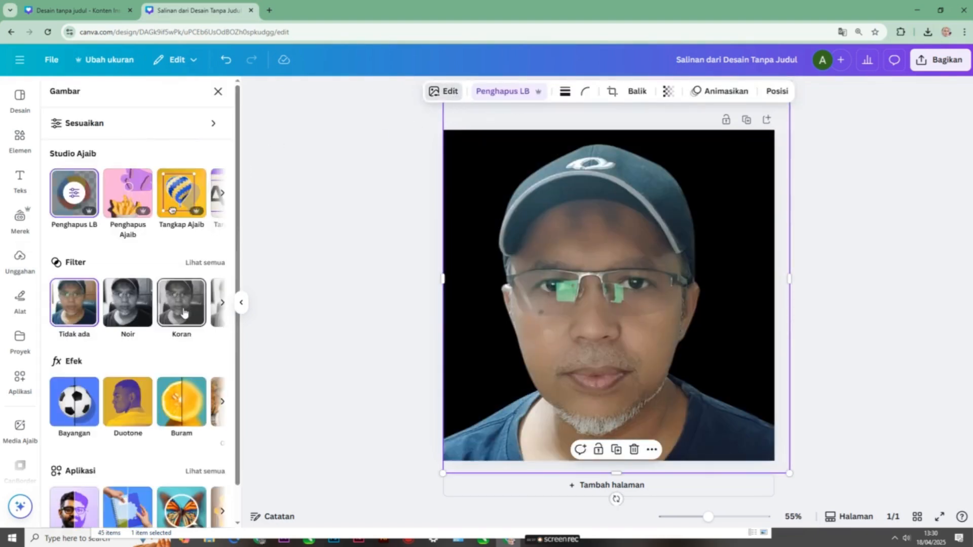
{"action": "left_click", "coordinate": [140, 316]}
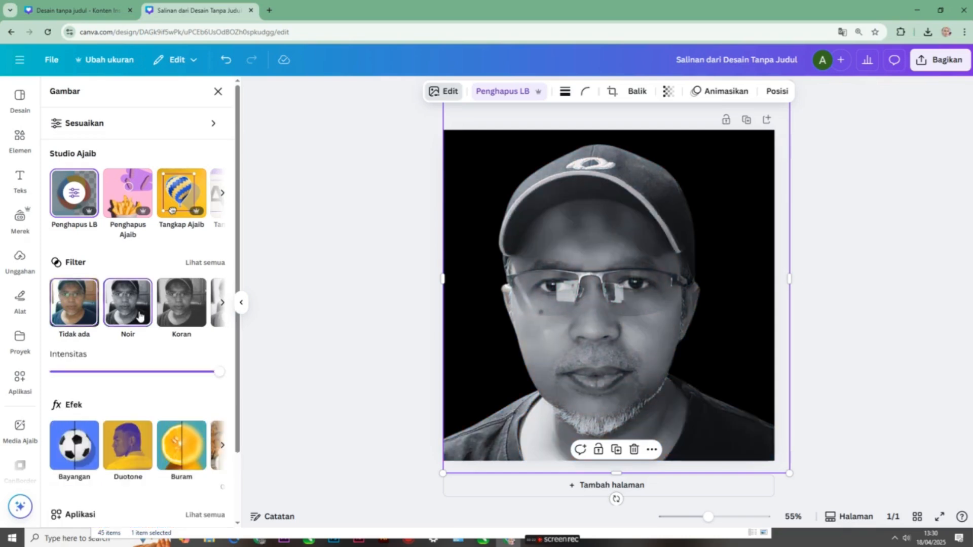
Add a second page and place the uploaded CONTENT CREATOR word-cloud image on it.
{"action": "left_click", "coordinate": [625, 492]}
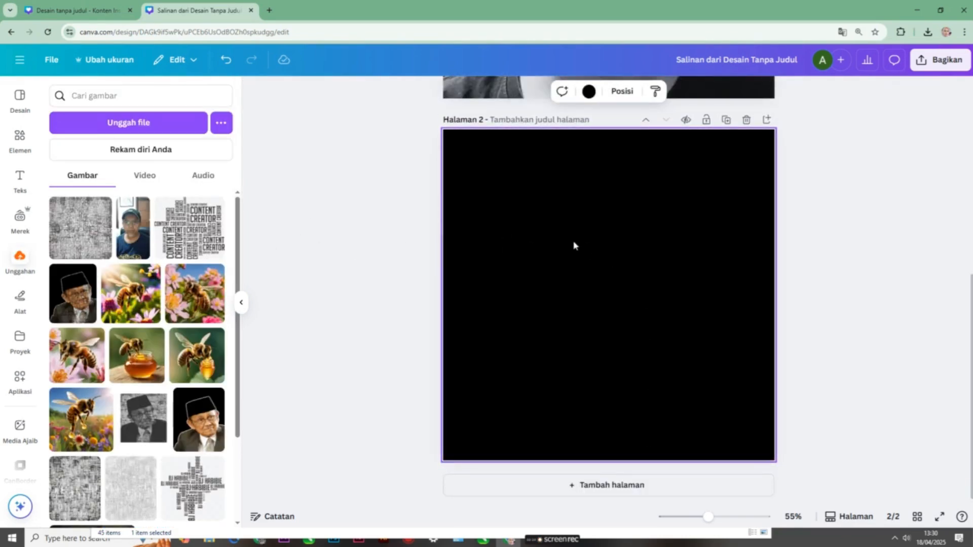
{"action": "left_click", "coordinate": [192, 247]}
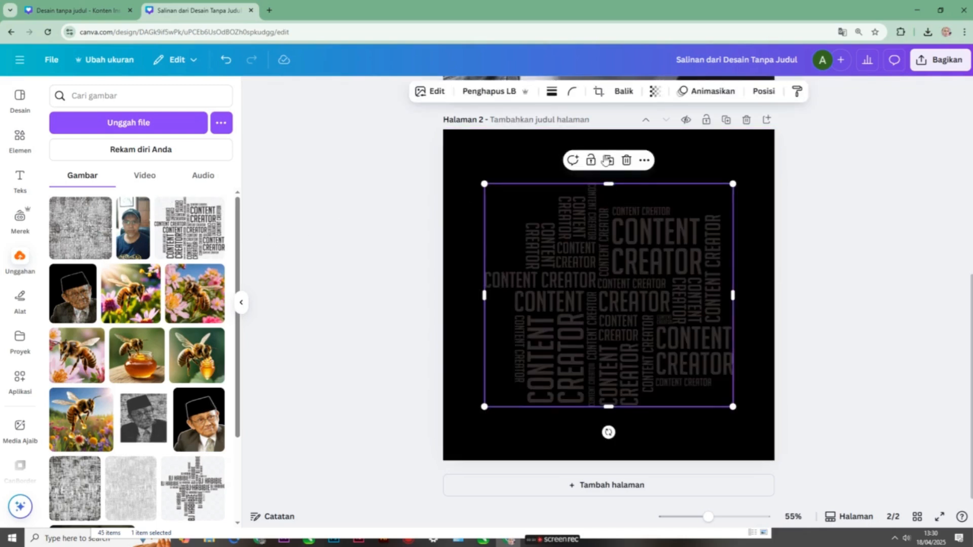
Set the second page's background to the off-white colour sampled from the portrait photo.
{"action": "left_click", "coordinate": [476, 146]}
{"action": "left_click", "coordinate": [551, 91]}
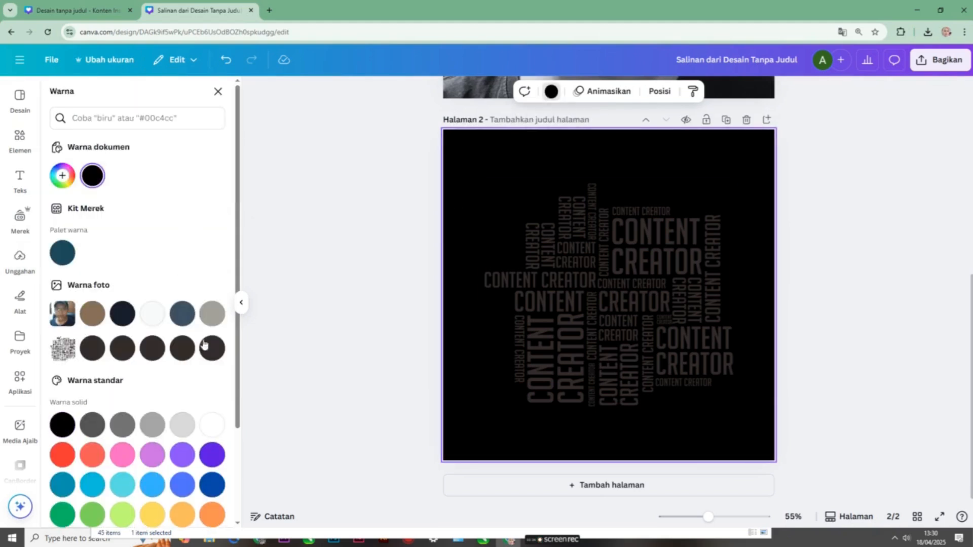
{"action": "left_click", "coordinate": [160, 316]}
Move the word cloud slightly up and give it a custom Duotone effect with both highlights and shadows in white.
{"action": "mouse_move", "coordinate": [626, 224]}
{"action": "left_mouse_down"}
{"action": "mouse_move", "coordinate": [613, 195]}
{"action": "mouse_move", "coordinate": [616, 227]}
{"action": "left_mouse_up"}
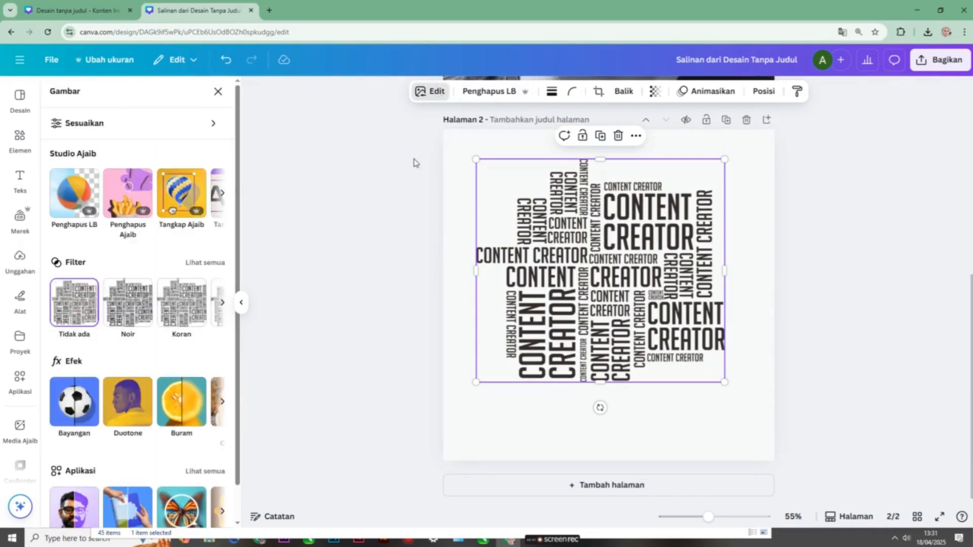
{"action": "left_click", "coordinate": [124, 402]}
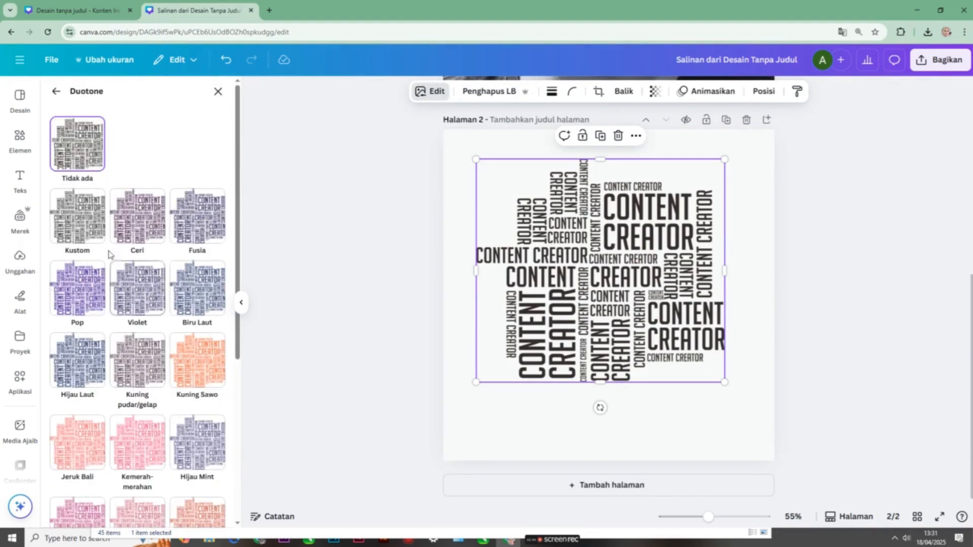
{"action": "left_click", "coordinate": [86, 217]}
{"action": "left_click", "coordinate": [217, 275]}
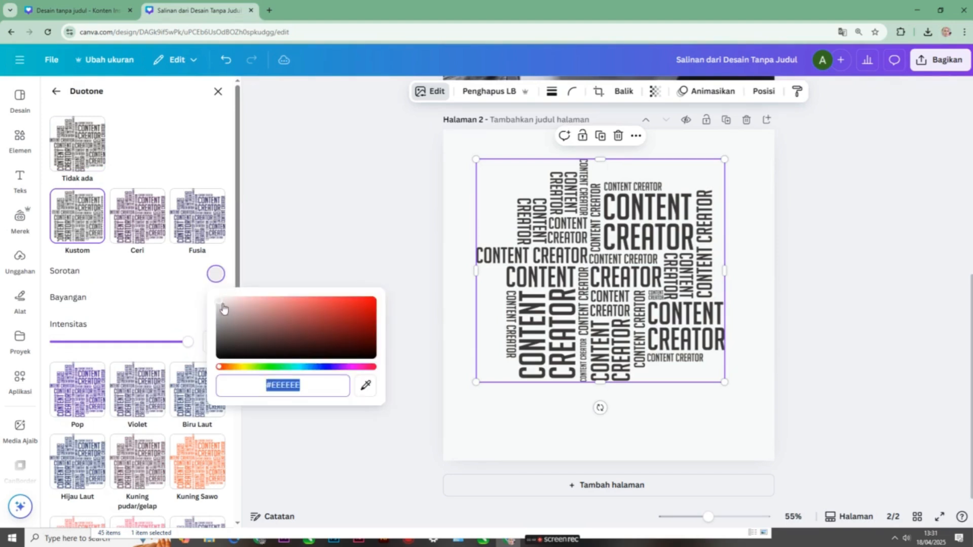
{"action": "left_click_drag", "start_coordinate": [222, 306], "coordinate": [162, 276]}
{"action": "left_click", "coordinate": [174, 286]}
{"action": "left_click", "coordinate": [217, 306]}
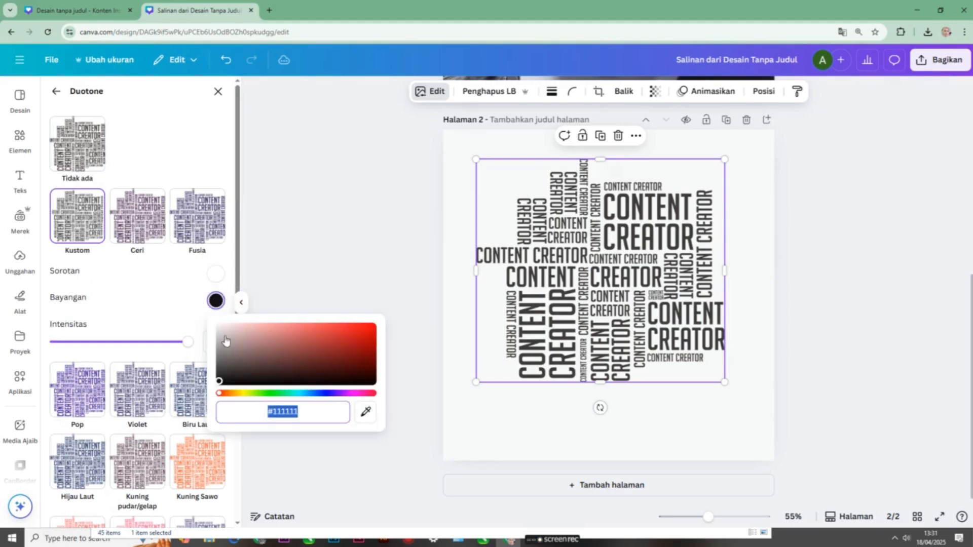
{"action": "left_click_drag", "start_coordinate": [226, 340], "coordinate": [213, 319]}
{"action": "left_click", "coordinate": [172, 294]}
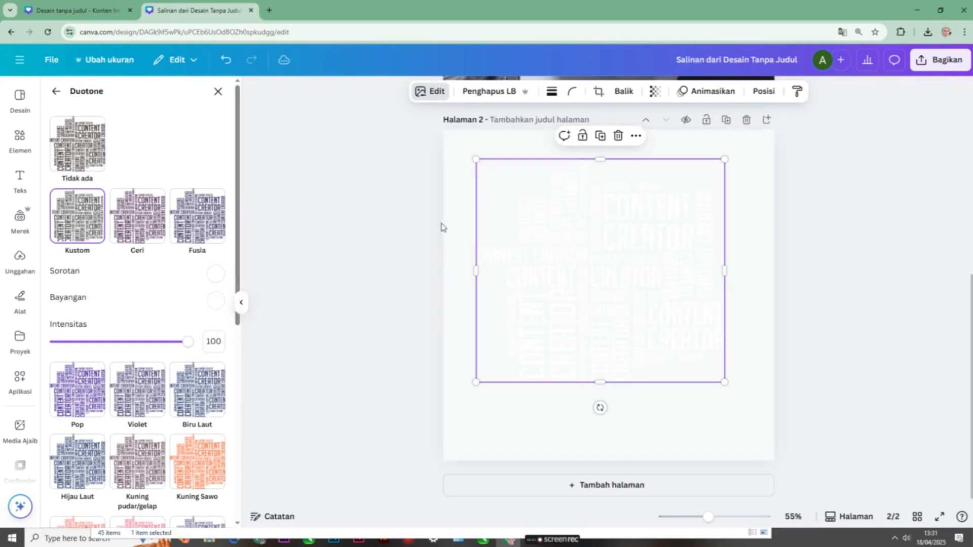
Add the Timbul shadow to the word cloud with blur 19, angle 51 and distance 13.
{"action": "left_click", "coordinate": [447, 223]}
{"action": "left_click", "coordinate": [601, 218]}
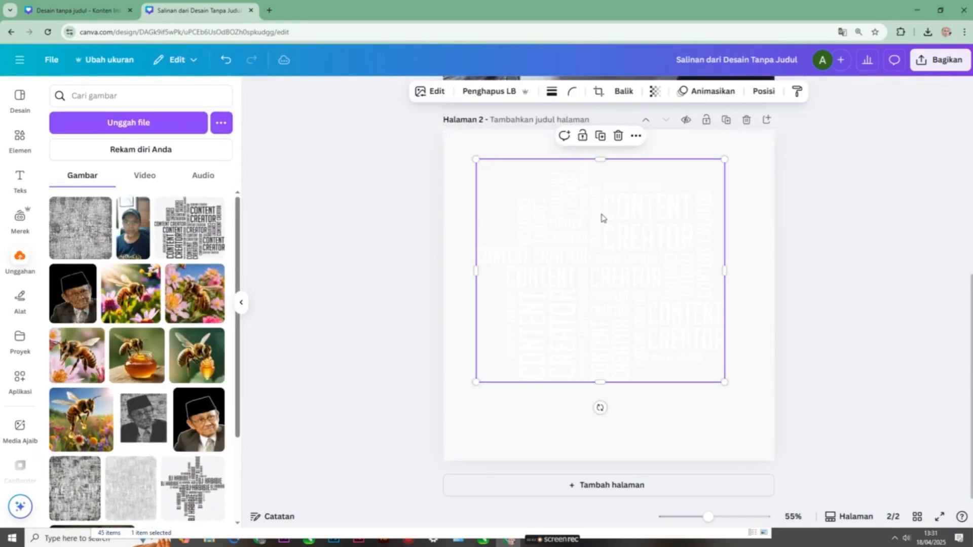
{"action": "left_click", "coordinate": [430, 101]}
{"action": "left_click", "coordinate": [88, 395]}
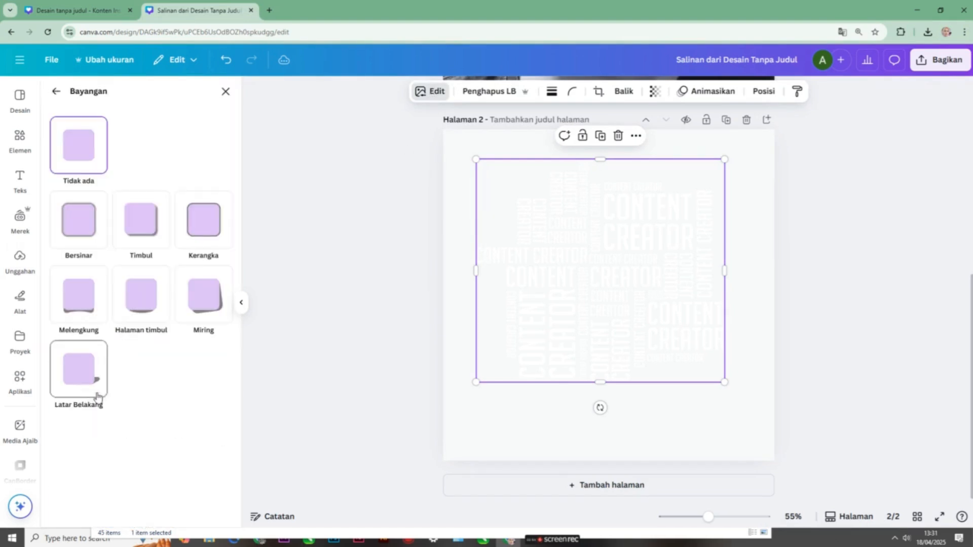
{"action": "left_click", "coordinate": [150, 225]}
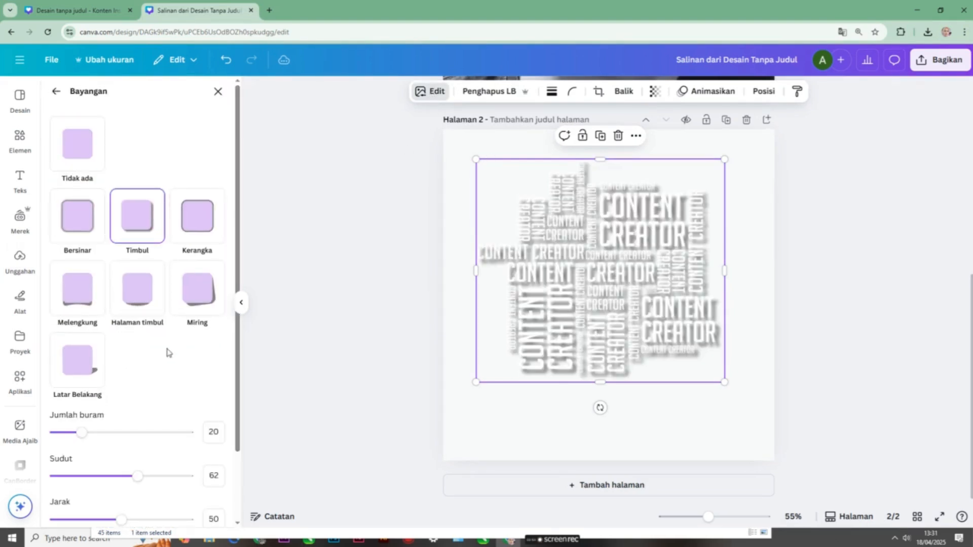
{"action": "mouse_move", "coordinate": [82, 433]}
{"action": "left_mouse_down"}
{"action": "mouse_move", "coordinate": [69, 434]}
{"action": "mouse_move", "coordinate": [80, 435]}
{"action": "left_mouse_up"}
{"action": "left_click_drag", "start_coordinate": [132, 477], "coordinate": [124, 477]}
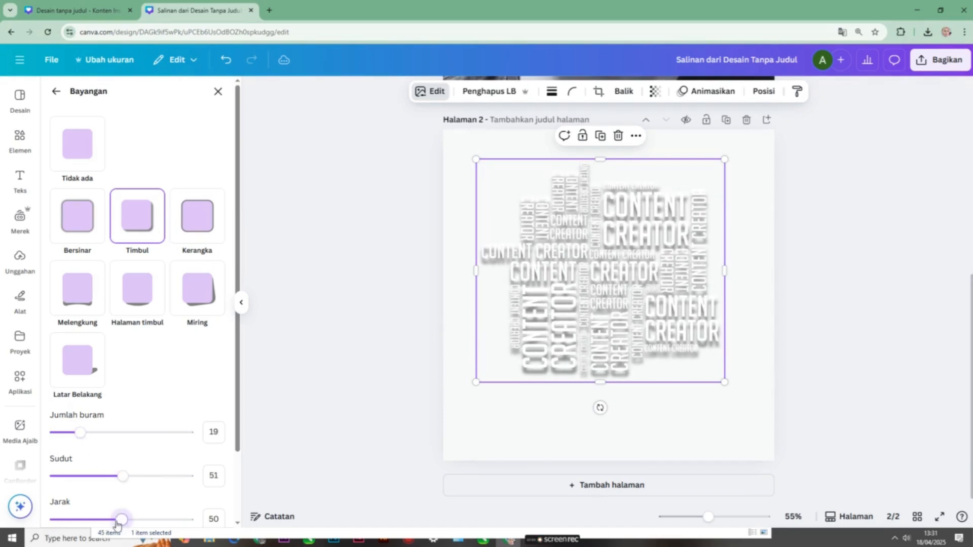
{"action": "left_click_drag", "start_coordinate": [116, 525], "coordinate": [73, 529]}
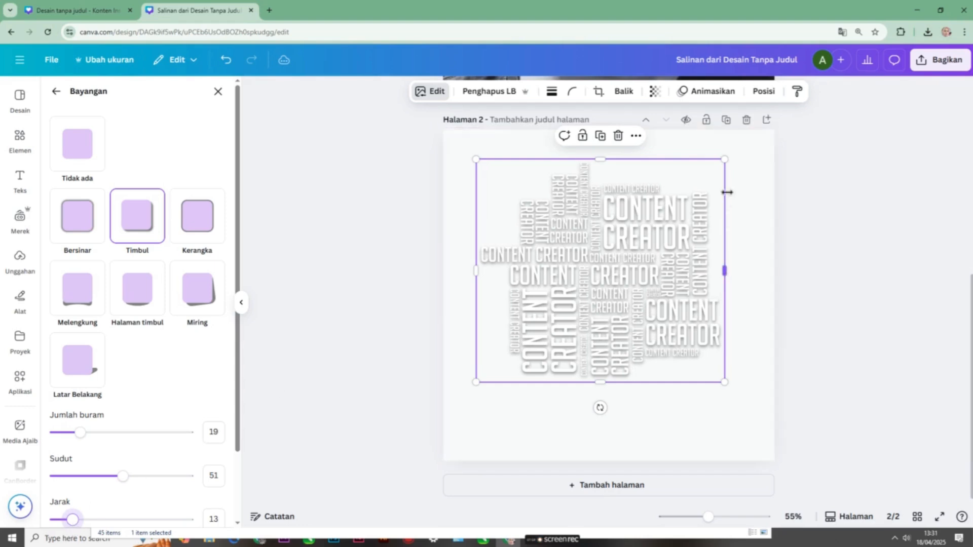
Shrink the word cloud and spread duplicates of it over the centre, upper-left corner and lower part of the page.
{"action": "left_click_drag", "start_coordinate": [658, 221], "coordinate": [598, 254]}
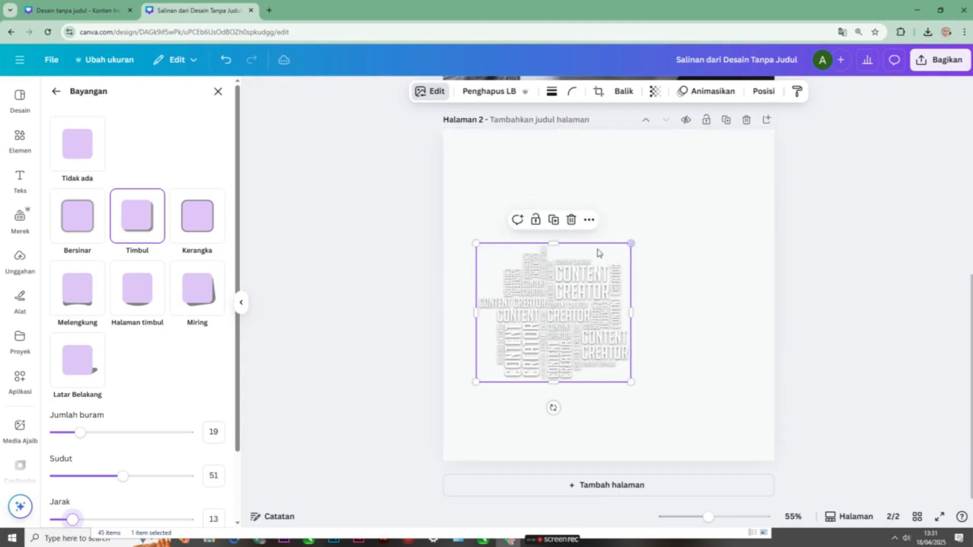
{"action": "left_click_drag", "start_coordinate": [574, 320], "coordinate": [633, 263]}
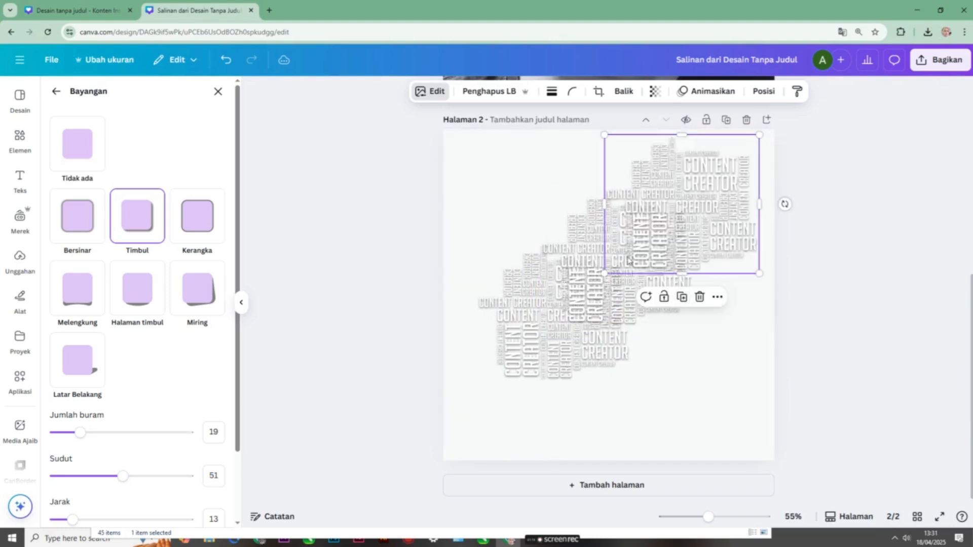
{"action": "left_click_drag", "start_coordinate": [666, 215], "coordinate": [633, 357]}
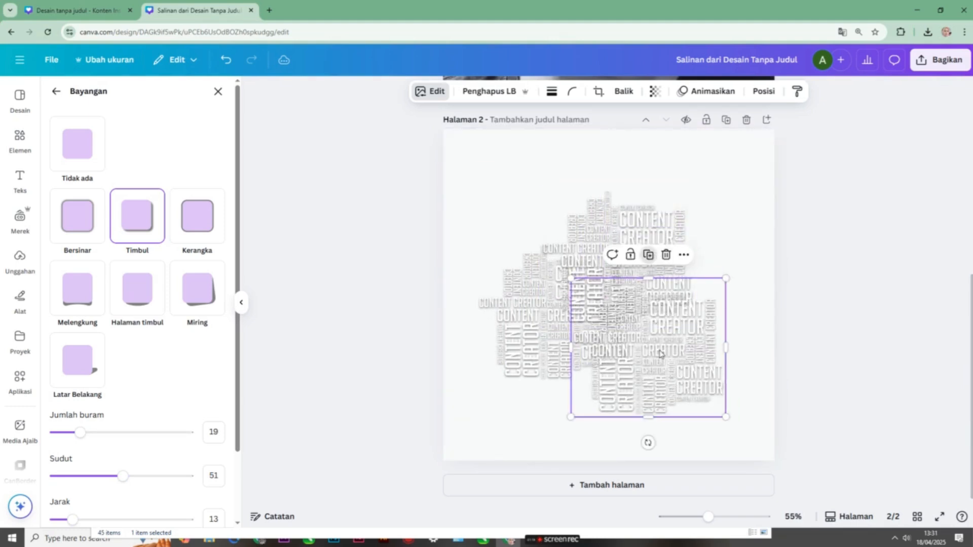
{"action": "key", "text": "ctrl+d"}
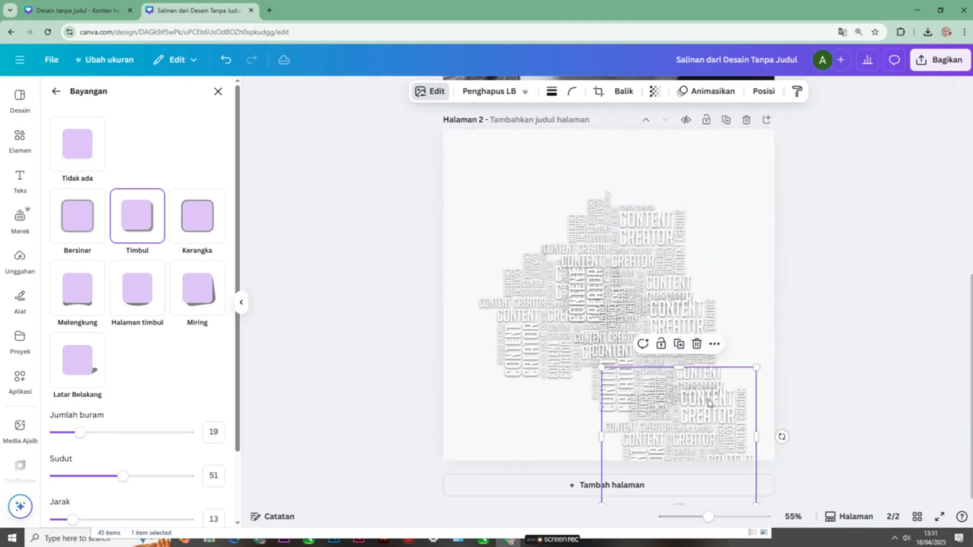
{"action": "left_click_drag", "start_coordinate": [700, 428], "coordinate": [518, 227]}
{"action": "left_click", "coordinate": [553, 325]}
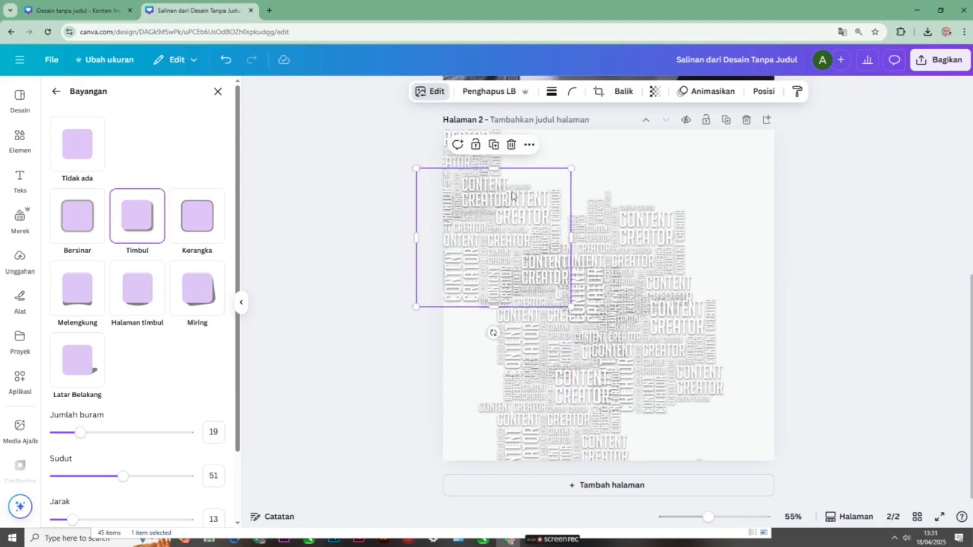
Duplicate the word cloud and place the copies at the page's lower right, right edge and top.
{"action": "left_click", "coordinate": [493, 146]}
{"action": "left_click", "coordinate": [500, 152]}
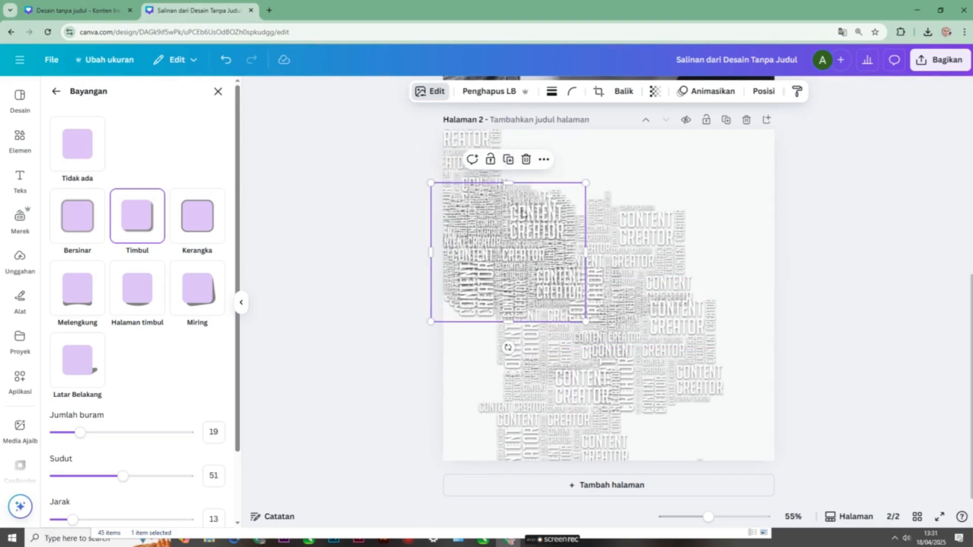
{"action": "left_click_drag", "start_coordinate": [539, 265], "coordinate": [696, 419]}
{"action": "left_click_drag", "start_coordinate": [539, 238], "coordinate": [746, 266]}
{"action": "left_click_drag", "start_coordinate": [486, 223], "coordinate": [520, 157]}
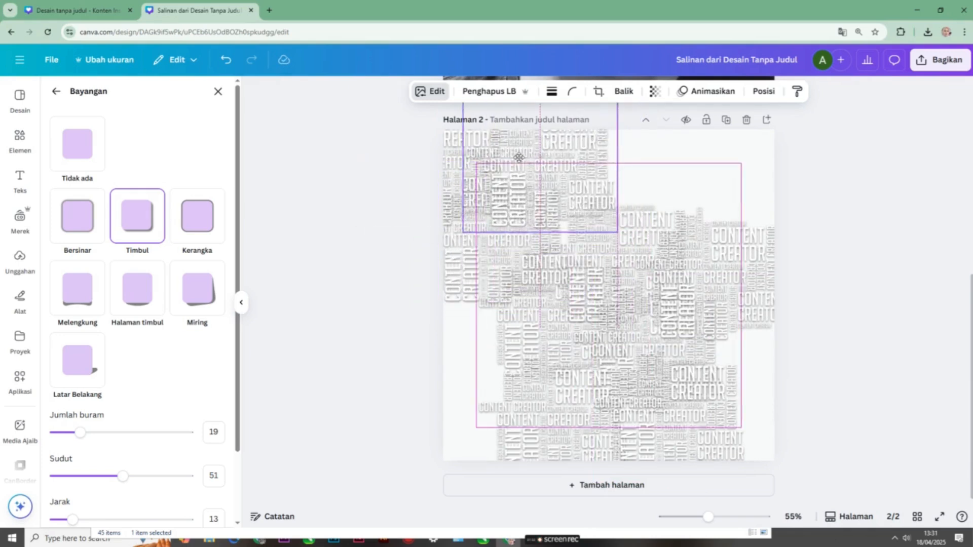
{"action": "left_click", "coordinate": [545, 266]}
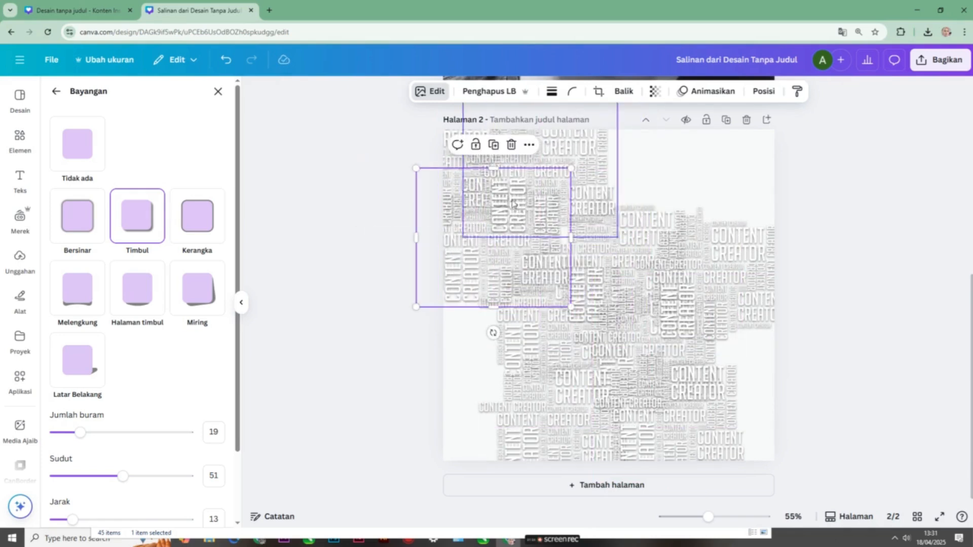
Fill the remaining gaps along the page's left, top and right edges with more word-cloud copies.
{"action": "left_click_drag", "start_coordinate": [525, 258], "coordinate": [676, 163]}
{"action": "left_click", "coordinate": [474, 261]}
{"action": "left_click", "coordinate": [494, 253]}
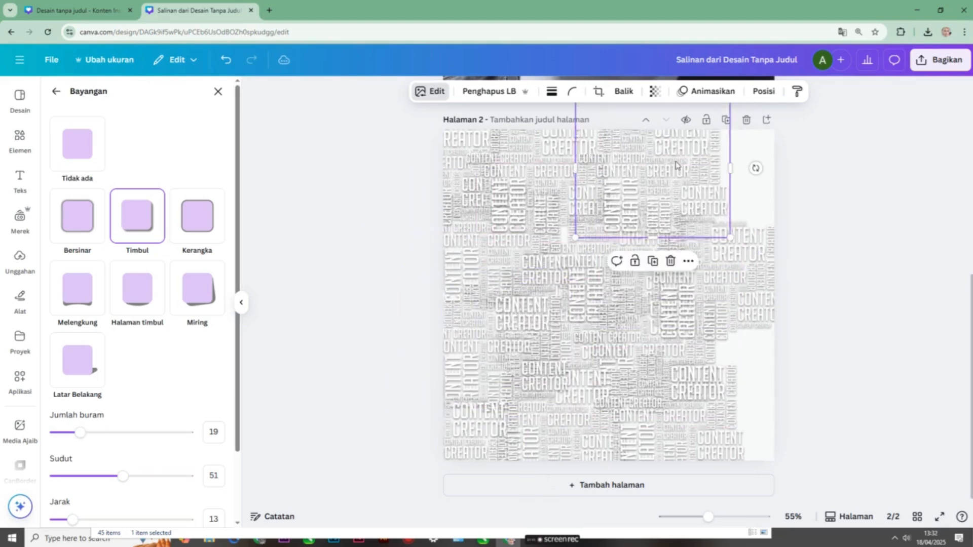
{"action": "left_click", "coordinate": [652, 262]}
{"action": "left_click_drag", "start_coordinate": [659, 215], "coordinate": [757, 413]}
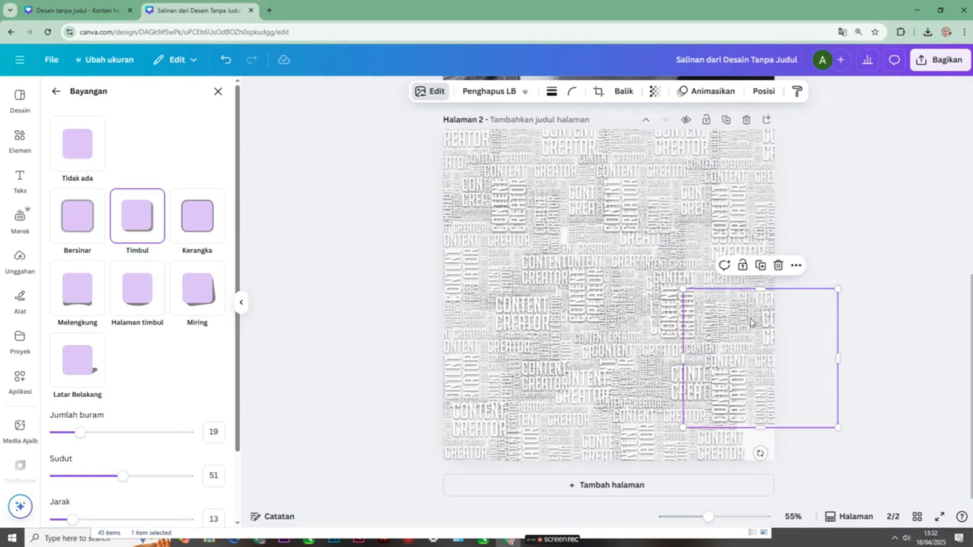
Layer further word-cloud copies over the page's centre, including a smaller one in the upper middle.
{"action": "left_click_drag", "start_coordinate": [756, 350], "coordinate": [630, 321]}
{"action": "left_click", "coordinate": [760, 336]}
{"action": "left_click_drag", "start_coordinate": [720, 279], "coordinate": [610, 219]}
{"action": "left_click_drag", "start_coordinate": [572, 279], "coordinate": [644, 249]}
{"action": "left_click", "coordinate": [573, 186]}
{"action": "left_click", "coordinate": [659, 158]}
{"action": "left_click", "coordinate": [573, 280]}
{"action": "left_click_drag", "start_coordinate": [606, 366], "coordinate": [604, 402]}
{"action": "left_click", "coordinate": [623, 267]}
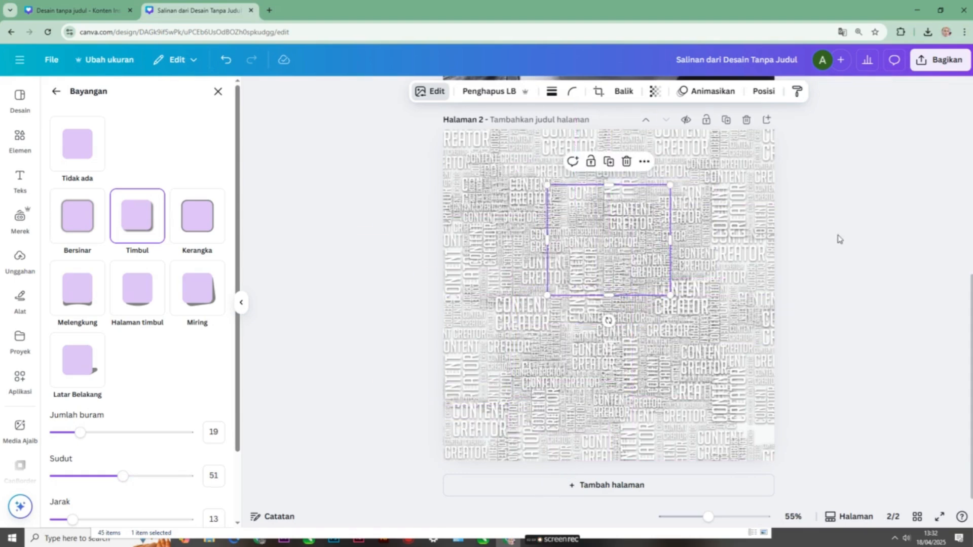
Duplicate the smaller word cloud and overlap the copies across the page's left, middle and right to thicken the pattern.
{"action": "left_click_drag", "start_coordinate": [622, 272], "coordinate": [616, 316]}
{"action": "left_click_drag", "start_coordinate": [612, 263], "coordinate": [686, 242]}
{"action": "left_click", "coordinate": [565, 163]}
{"action": "left_click", "coordinate": [632, 121]}
{"action": "left_click_drag", "start_coordinate": [628, 228], "coordinate": [508, 309]}
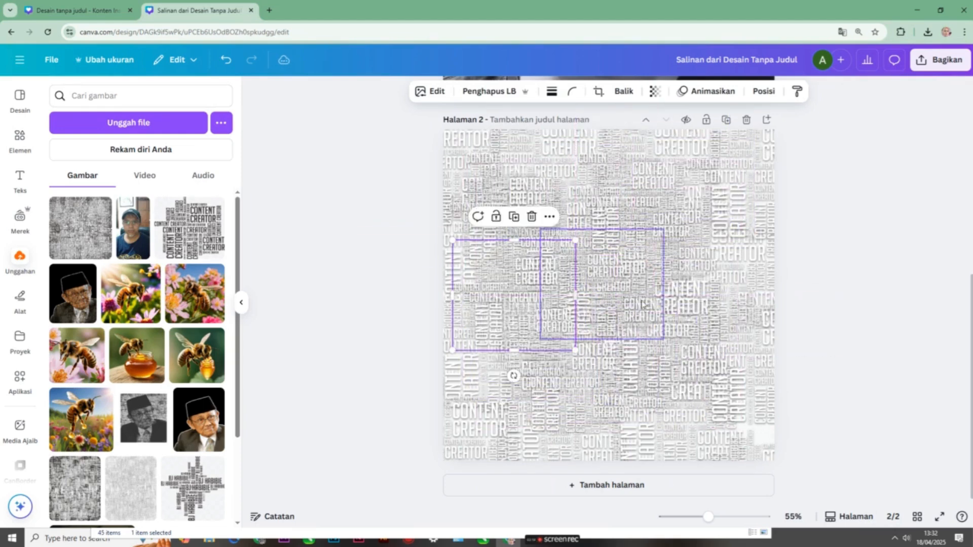
{"action": "left_click", "coordinate": [522, 217]}
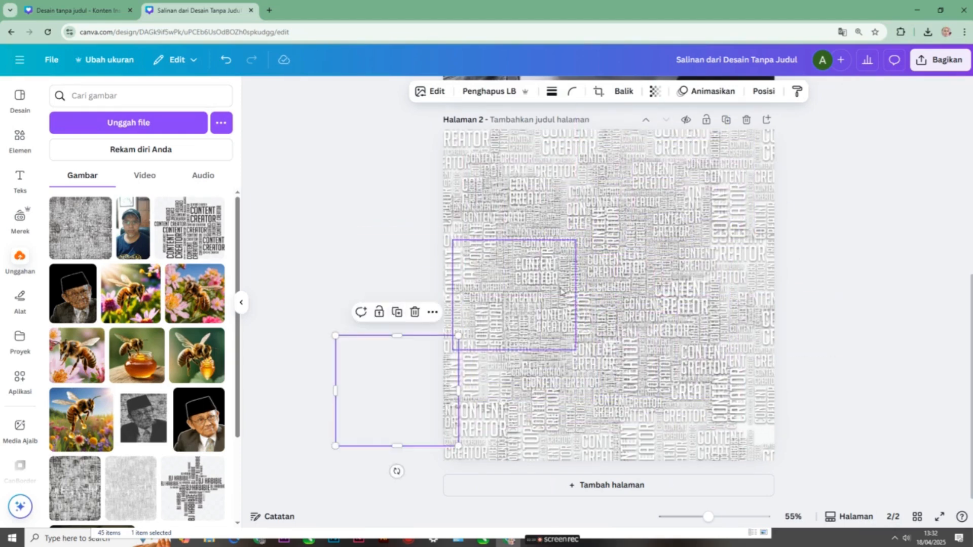
{"action": "left_click_drag", "start_coordinate": [395, 393], "coordinate": [689, 276]}
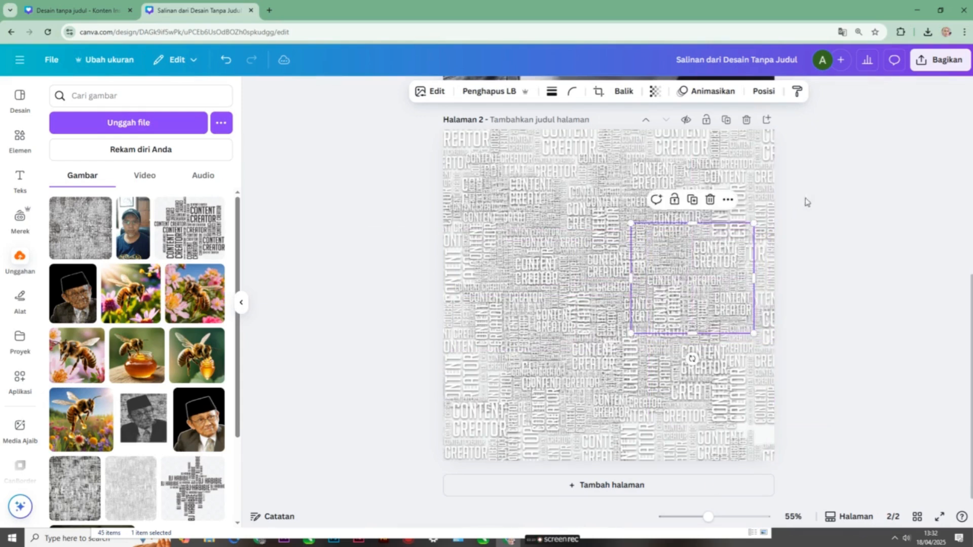
Change page 2's background colour to black behind the word clouds.
{"action": "left_click", "coordinate": [835, 193]}
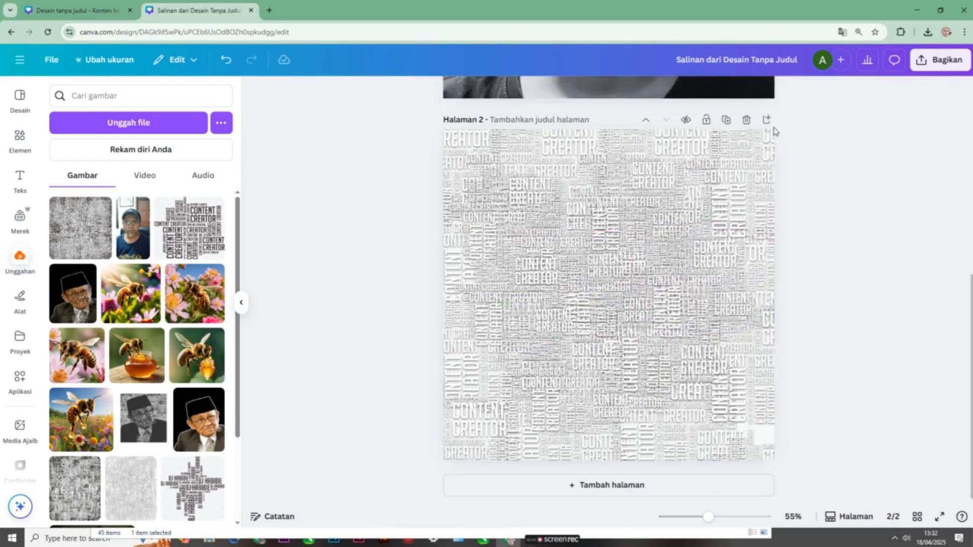
{"action": "left_click", "coordinate": [587, 210]}
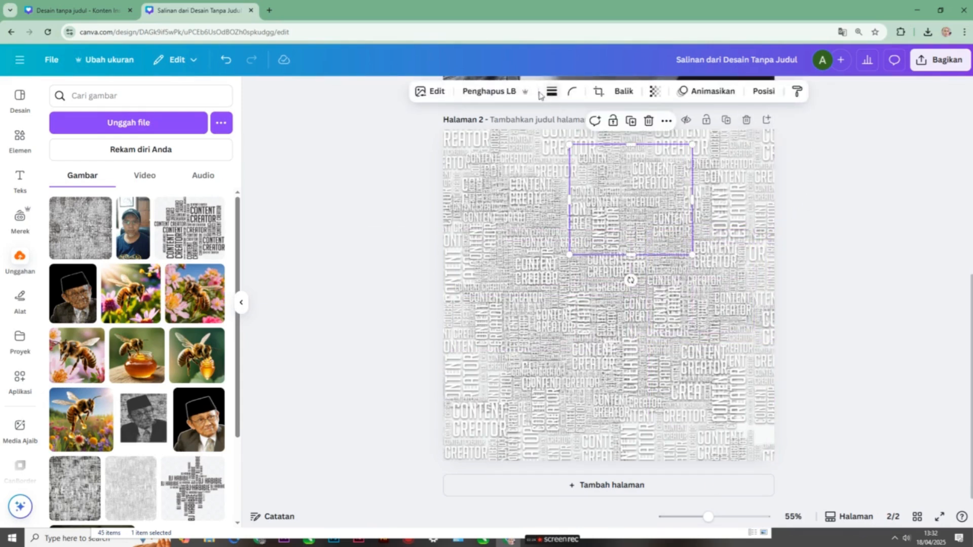
{"action": "left_click", "coordinate": [763, 91]}
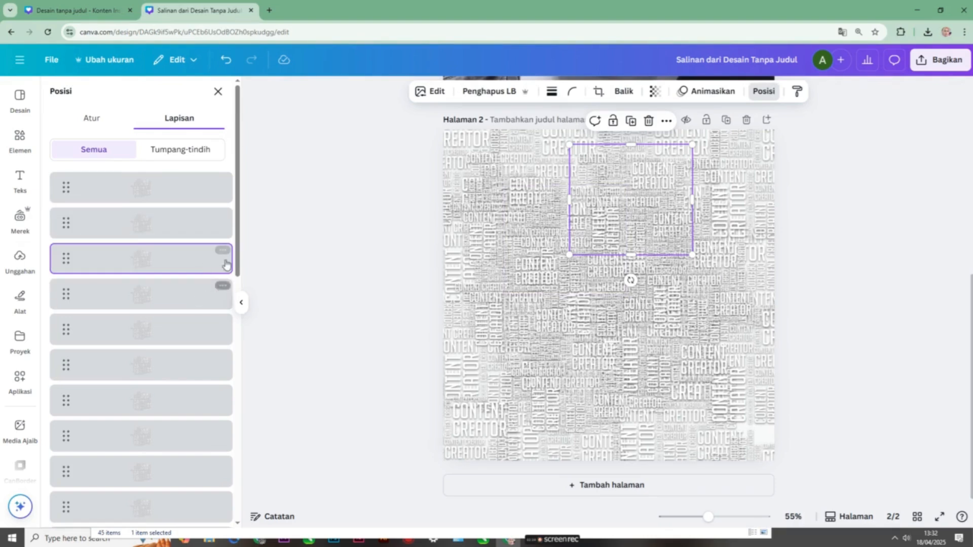
{"action": "left_click_drag", "start_coordinate": [238, 247], "coordinate": [239, 490]}
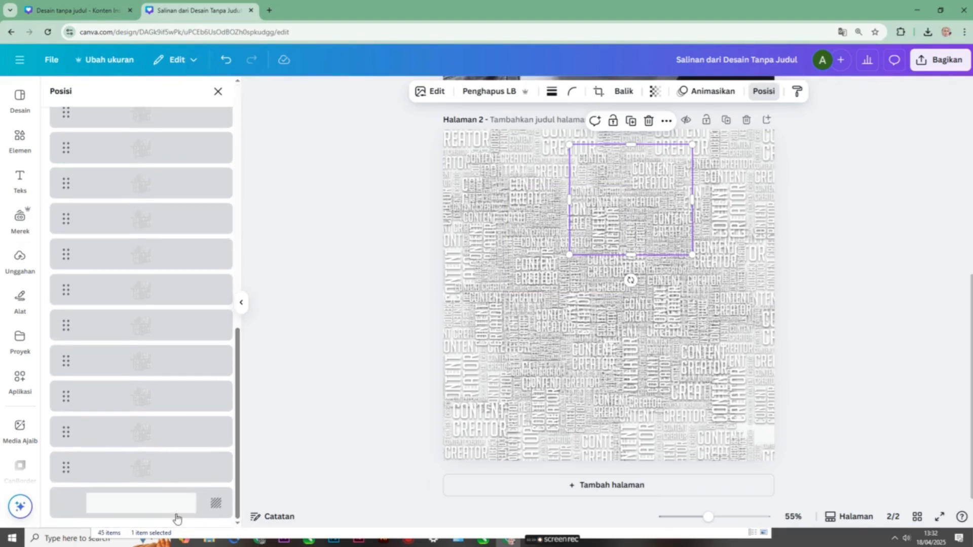
{"action": "left_click", "coordinate": [141, 503]}
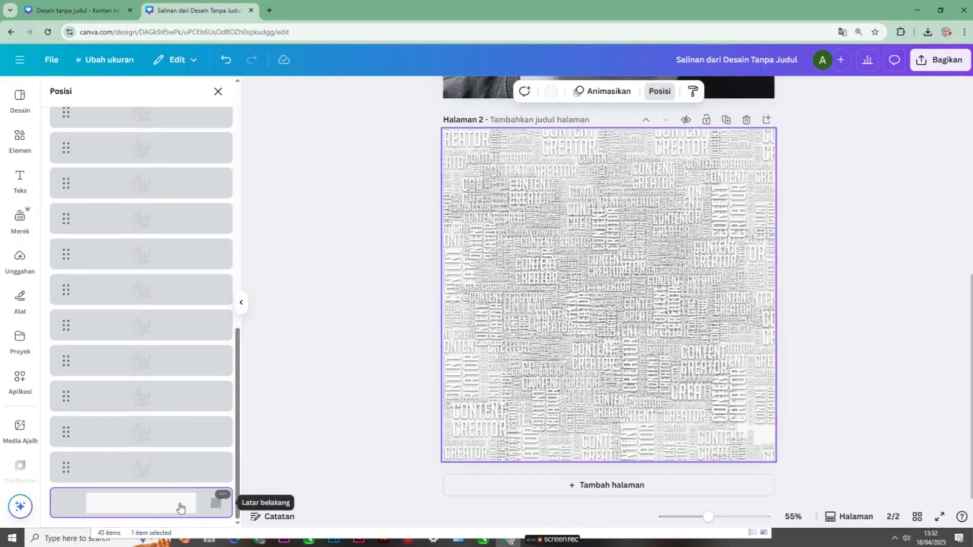
{"action": "left_click", "coordinate": [552, 91]}
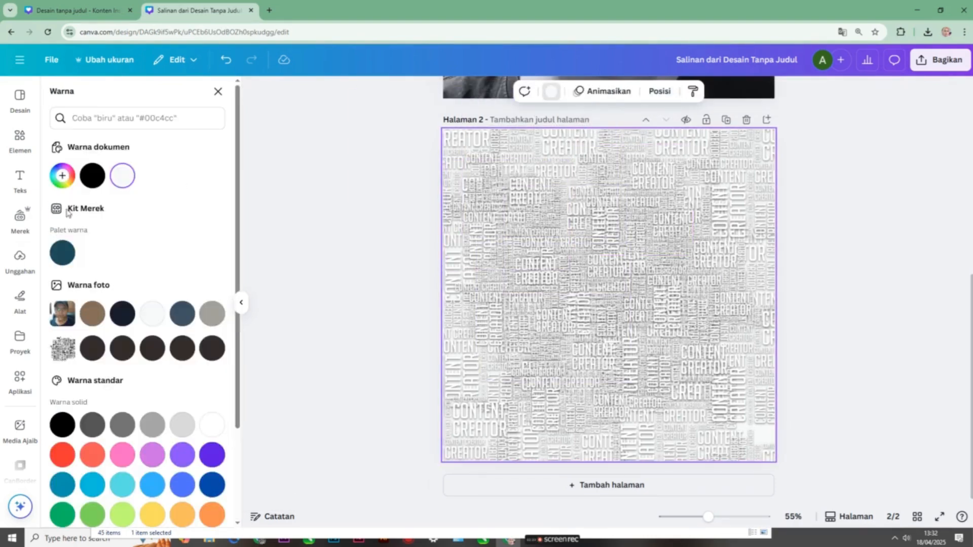
{"action": "left_click", "coordinate": [86, 178]}
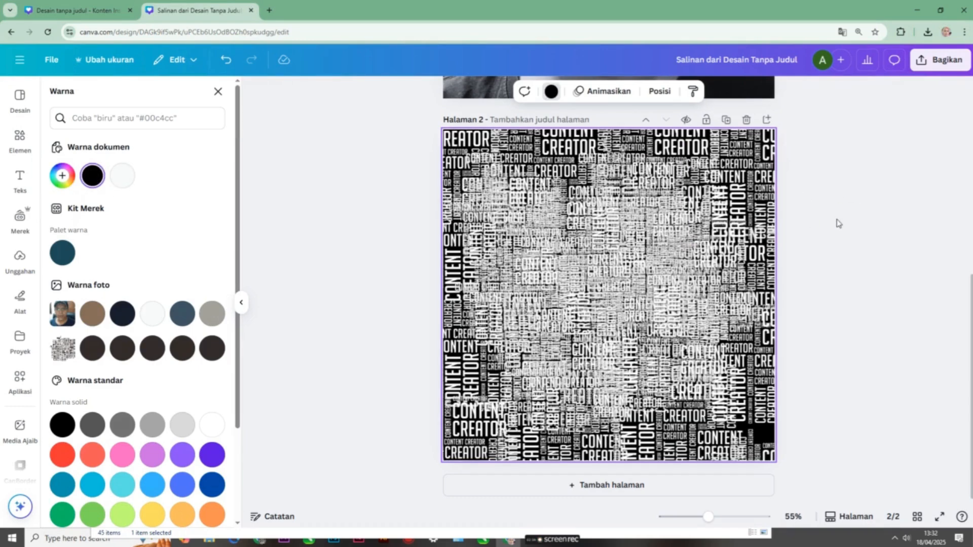
Move a small word cloud to page 2's lower middle and duplicate it over the lower left, top centre and upper right.
{"action": "left_click", "coordinate": [740, 238]}
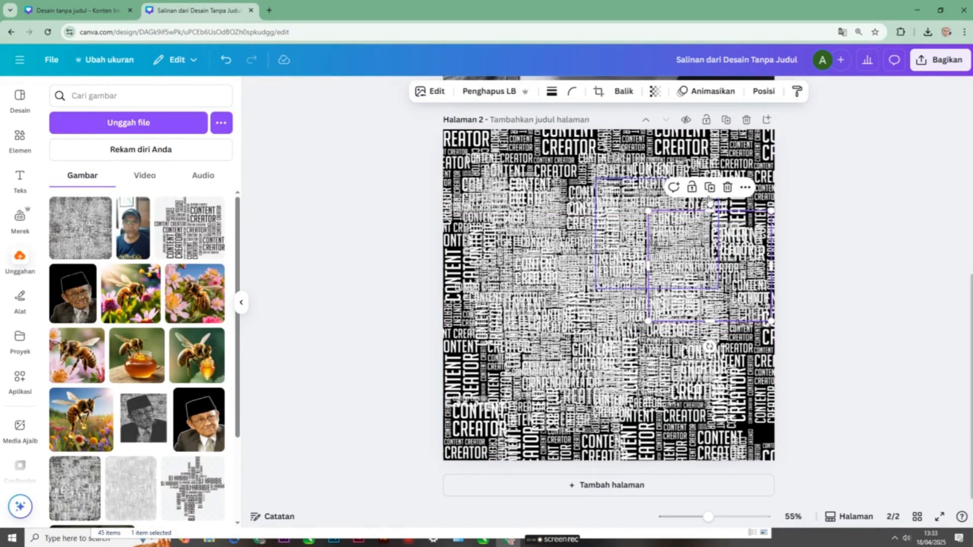
{"action": "left_click_drag", "start_coordinate": [709, 218], "coordinate": [698, 131]}
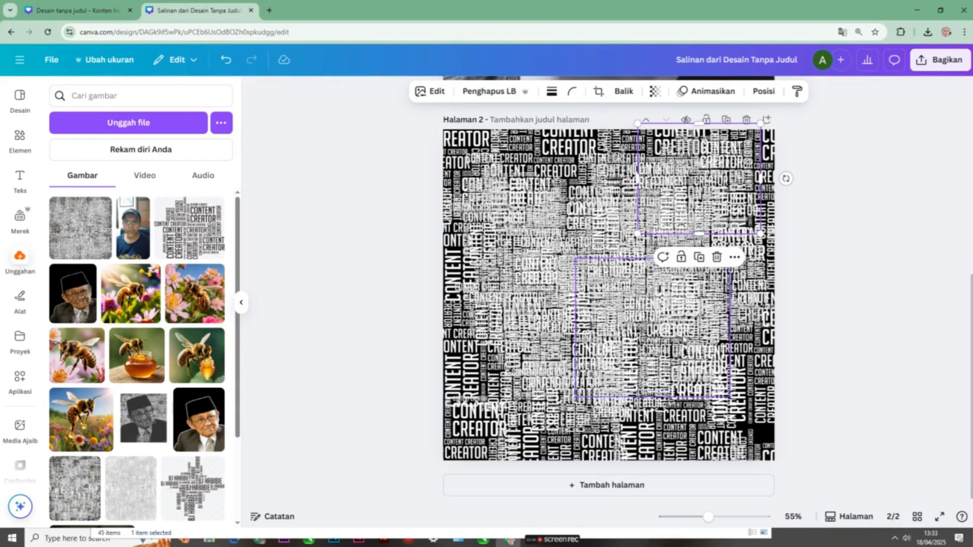
{"action": "left_click_drag", "start_coordinate": [702, 210], "coordinate": [657, 429]}
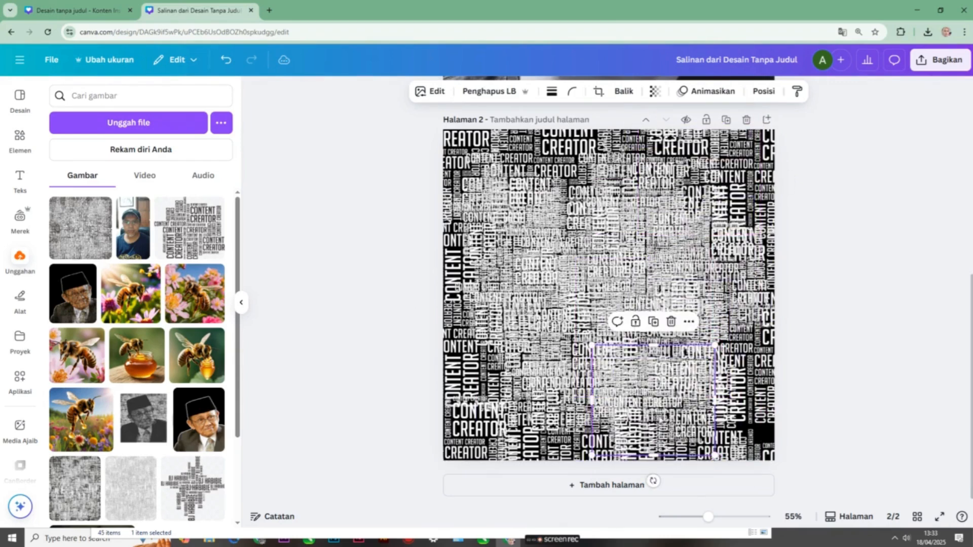
{"action": "left_click", "coordinate": [654, 322]}
{"action": "left_click_drag", "start_coordinate": [653, 385], "coordinate": [563, 401]}
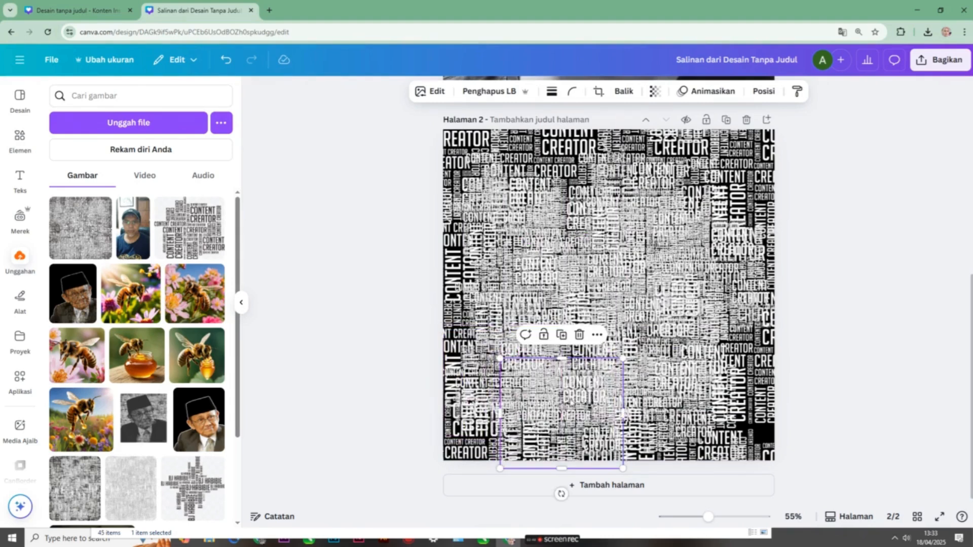
{"action": "left_click", "coordinate": [561, 335]}
{"action": "left_click_drag", "start_coordinate": [604, 437], "coordinate": [696, 188]}
{"action": "left_click", "coordinate": [581, 260]}
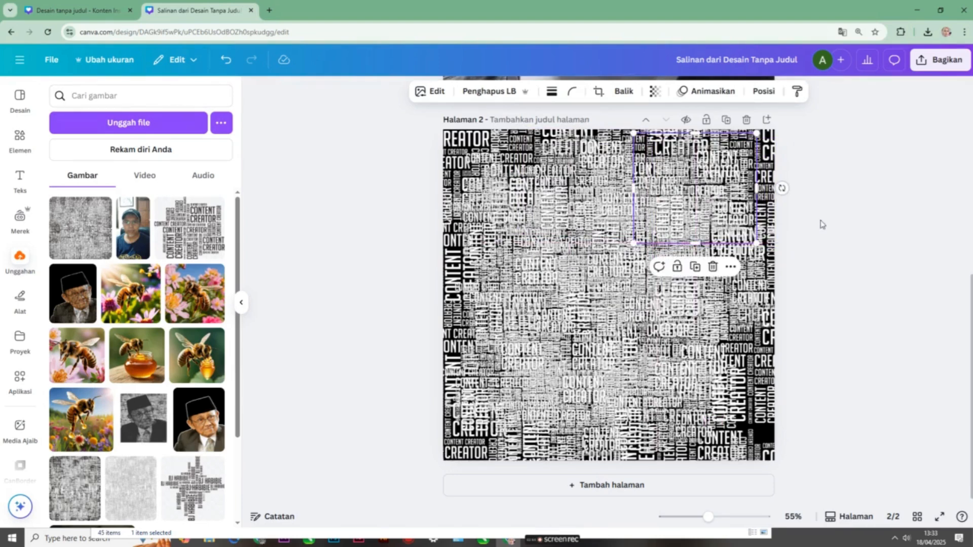
{"action": "left_click", "coordinate": [805, 201]}
Download only page 2 as a JPG at size 1.875 and quality 80.
{"action": "left_click", "coordinate": [938, 60]}
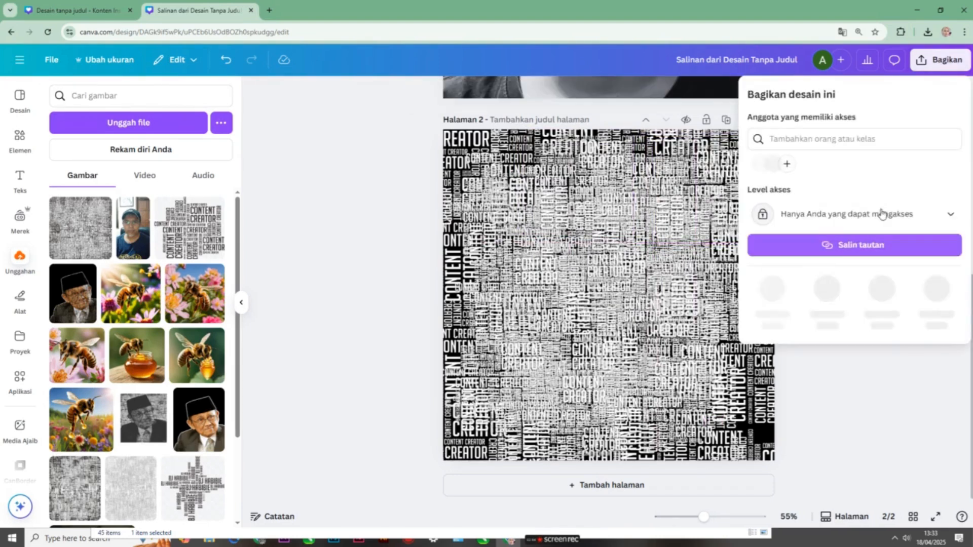
{"action": "left_click", "coordinate": [772, 293]}
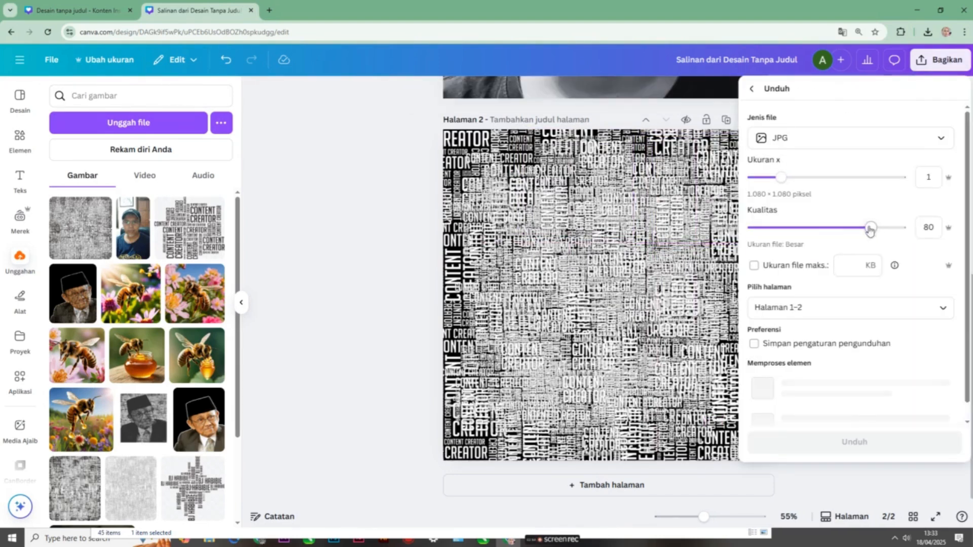
{"action": "left_click", "coordinate": [835, 178]}
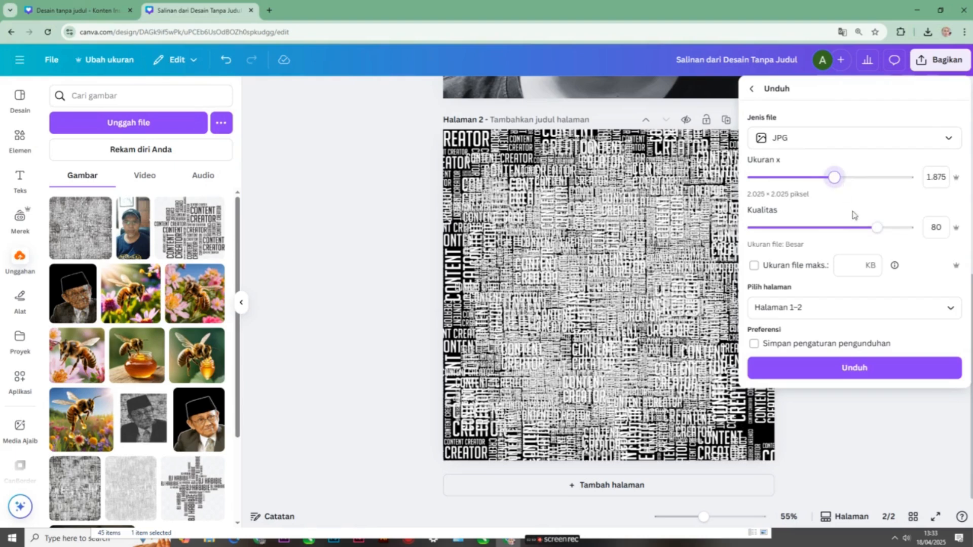
{"action": "left_click", "coordinate": [951, 310]}
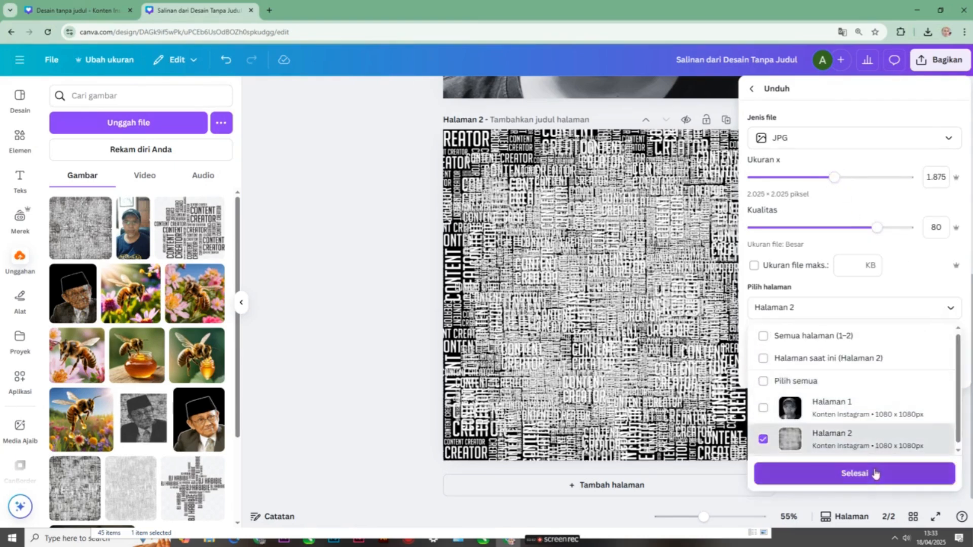
{"action": "left_click", "coordinate": [858, 472]}
{"action": "left_click", "coordinate": [881, 375]}
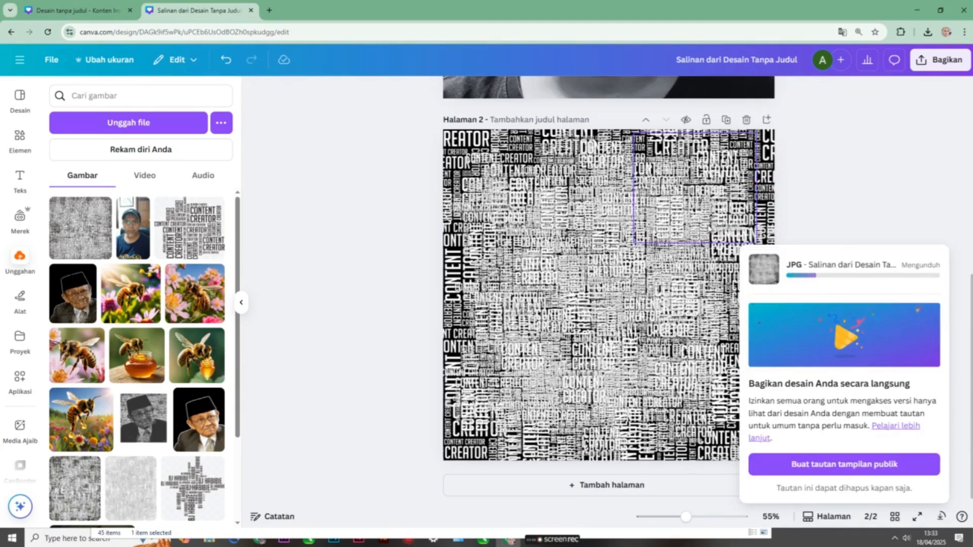
Download only page 1, the black-and-white portrait, as a JPG at size 2 and quality 80.
{"action": "scroll", "coordinate": [815, 197], "scroll_direction": "up", "scroll_amount": 5}
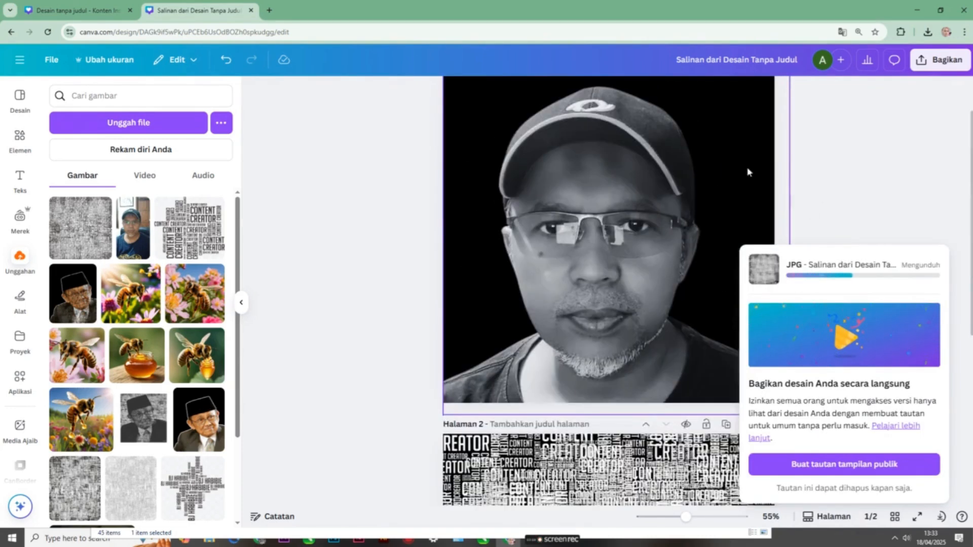
{"action": "left_click", "coordinate": [948, 71]}
{"action": "left_click", "coordinate": [772, 293]}
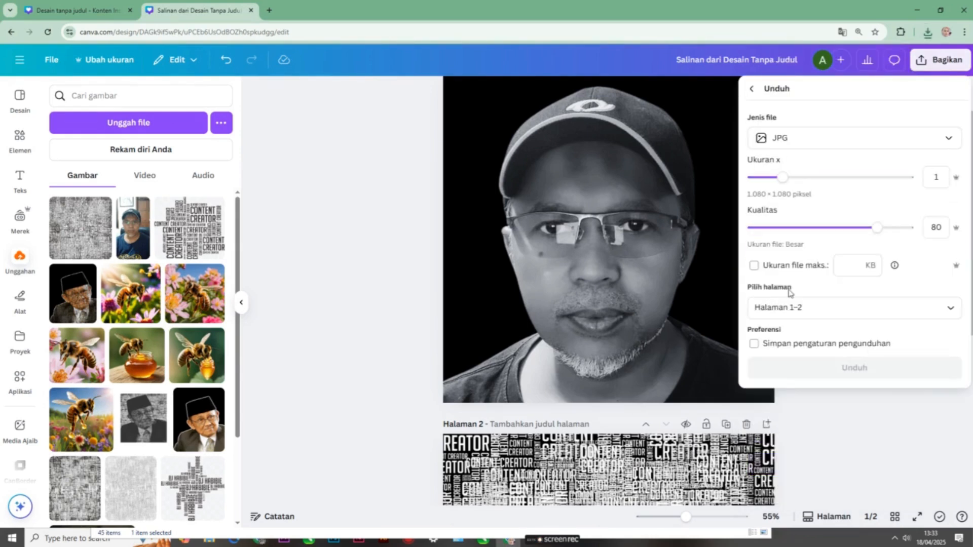
{"action": "left_click", "coordinate": [951, 309]}
{"action": "left_click", "coordinate": [763, 439]}
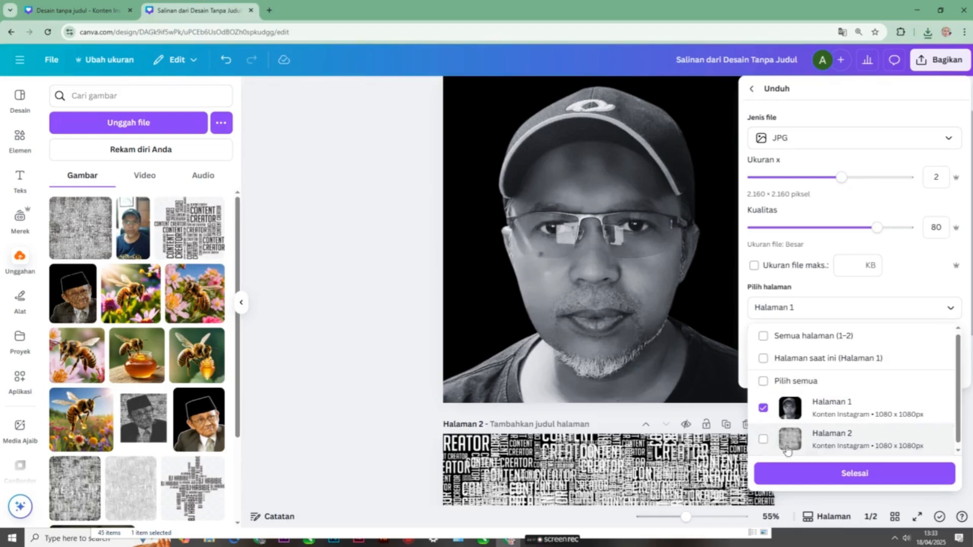
{"action": "left_click", "coordinate": [885, 473]}
{"action": "left_click", "coordinate": [856, 366]}
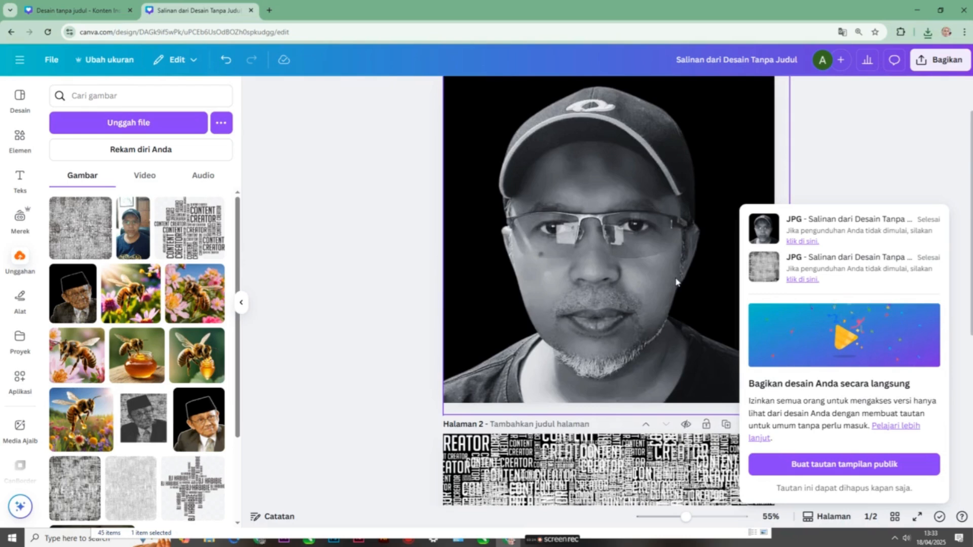
Add a third page and upload the files "Salinan dari Desain Tanpa Judul" and "Salinan dari Desain Tanpa Judul (1)" from Downloads.
{"action": "scroll", "coordinate": [676, 282], "scroll_direction": "down", "scroll_amount": 5}
{"action": "left_click", "coordinate": [637, 487]}
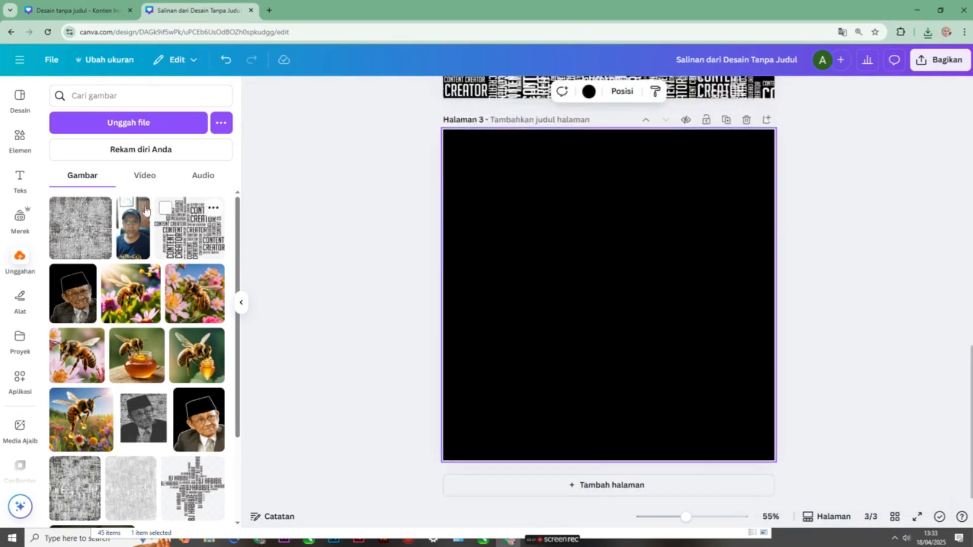
{"action": "left_click", "coordinate": [135, 122]}
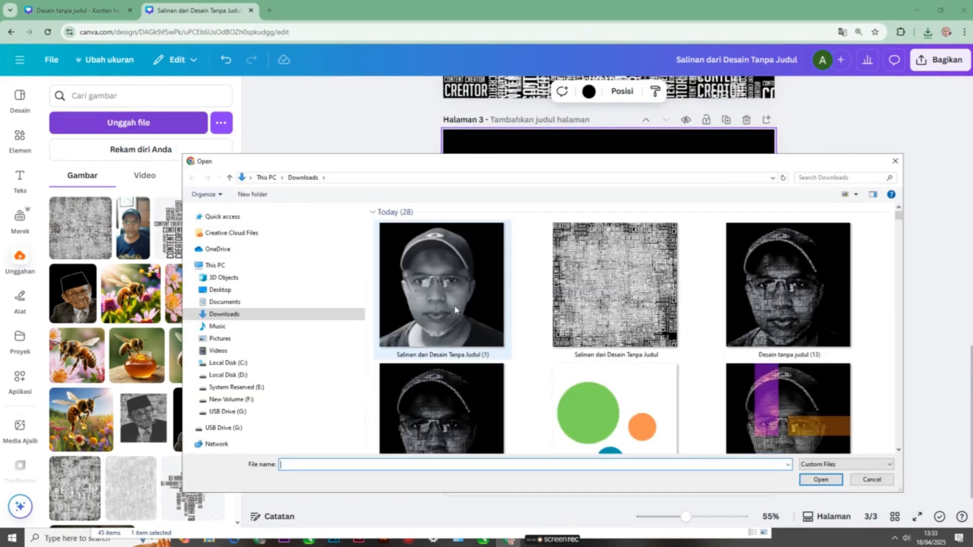
{"action": "left_click", "coordinate": [459, 314]}
{"action": "left_click", "coordinate": [588, 288], "text": "ctrl"}
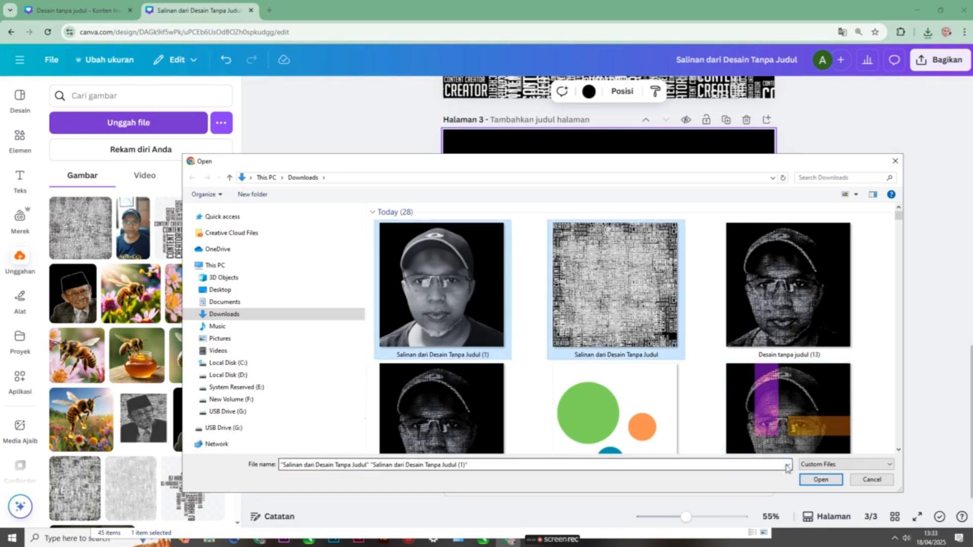
{"action": "left_click", "coordinate": [821, 480]}
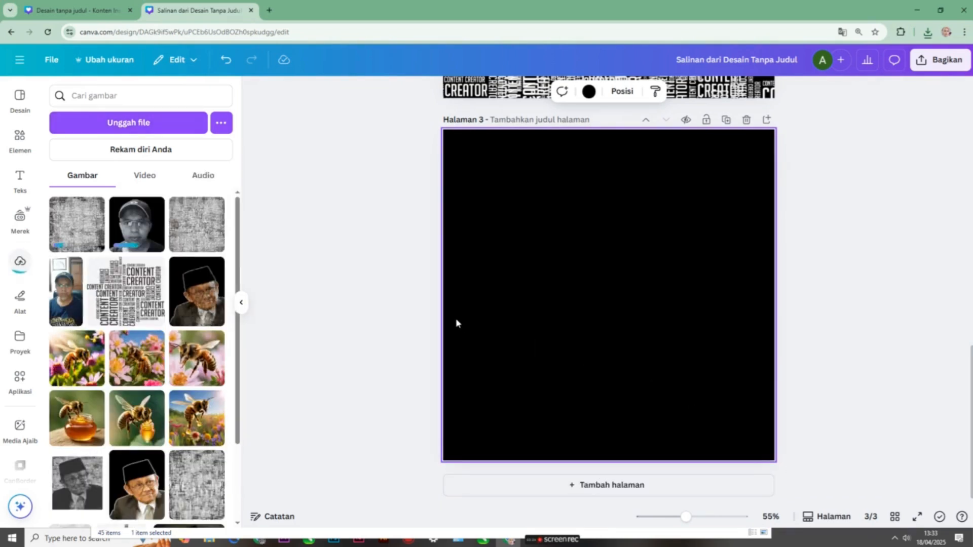
Place the uploaded portrait at page 3's lower right and the word-cloud pattern at its upper left.
{"action": "left_click", "coordinate": [140, 226]}
{"action": "left_click_drag", "start_coordinate": [657, 290], "coordinate": [703, 341]}
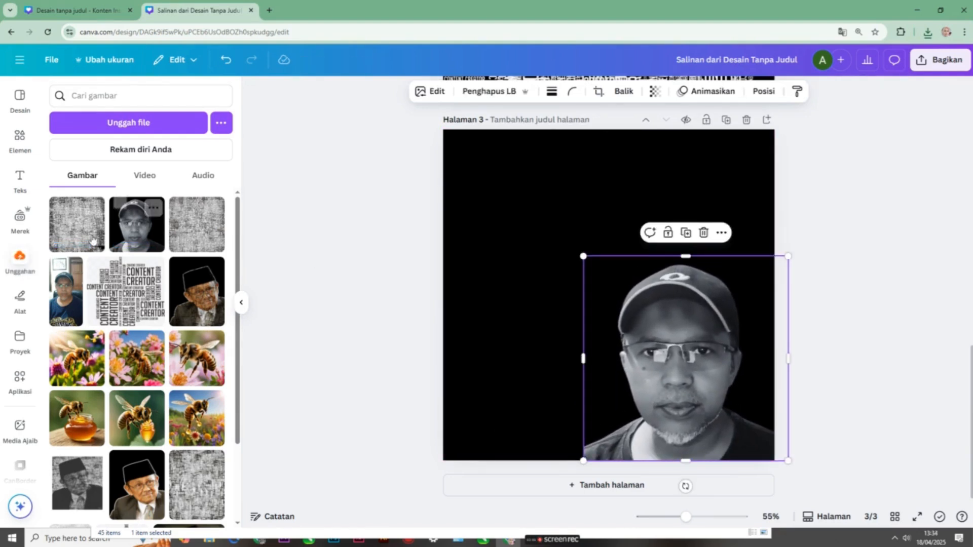
{"action": "left_click", "coordinate": [76, 223]}
{"action": "left_click_drag", "start_coordinate": [634, 264], "coordinate": [568, 242]}
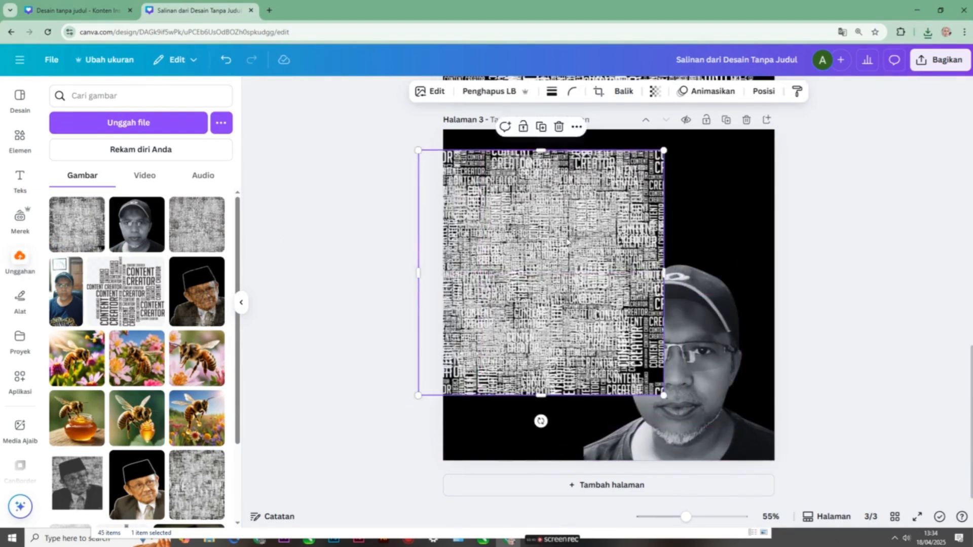
Use the Blend Image app to multiply the portrait as top layer over the word-cloud pattern and add the result to page 3.
{"action": "left_click", "coordinate": [730, 344]}
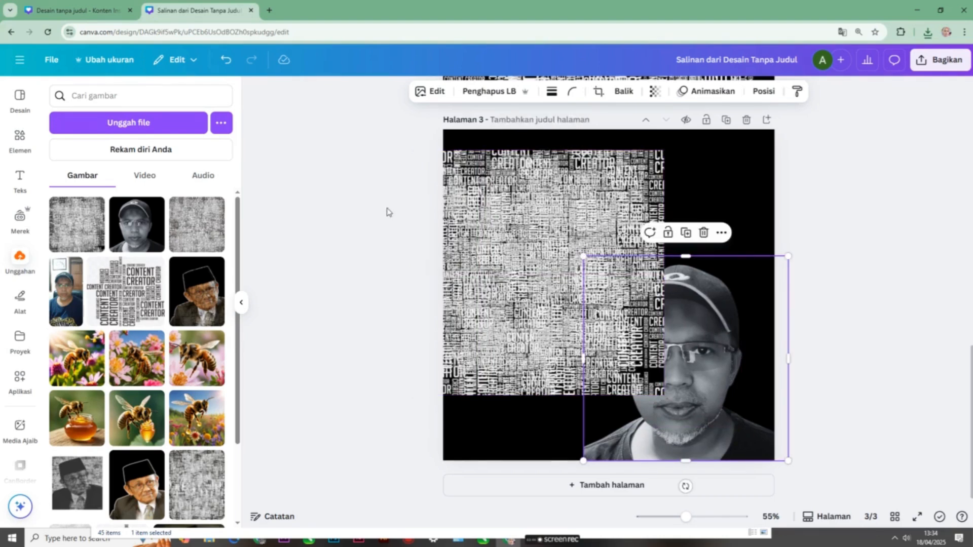
{"action": "left_click", "coordinate": [20, 378]}
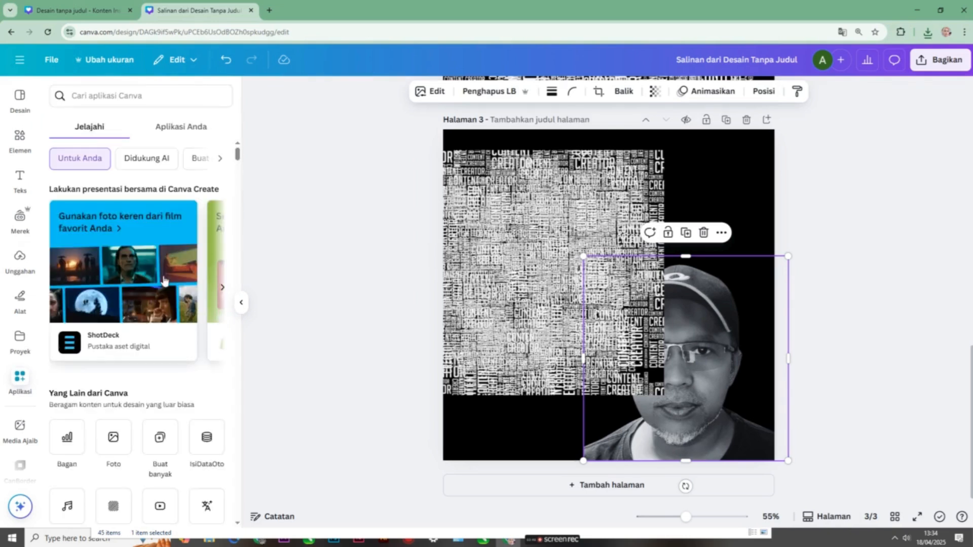
{"action": "left_click", "coordinate": [193, 129]}
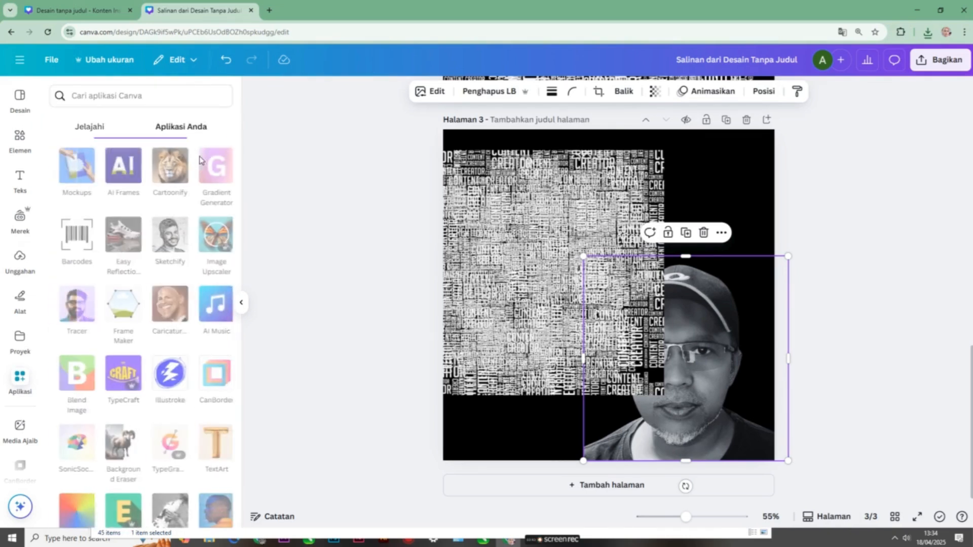
{"action": "left_click", "coordinate": [61, 376]}
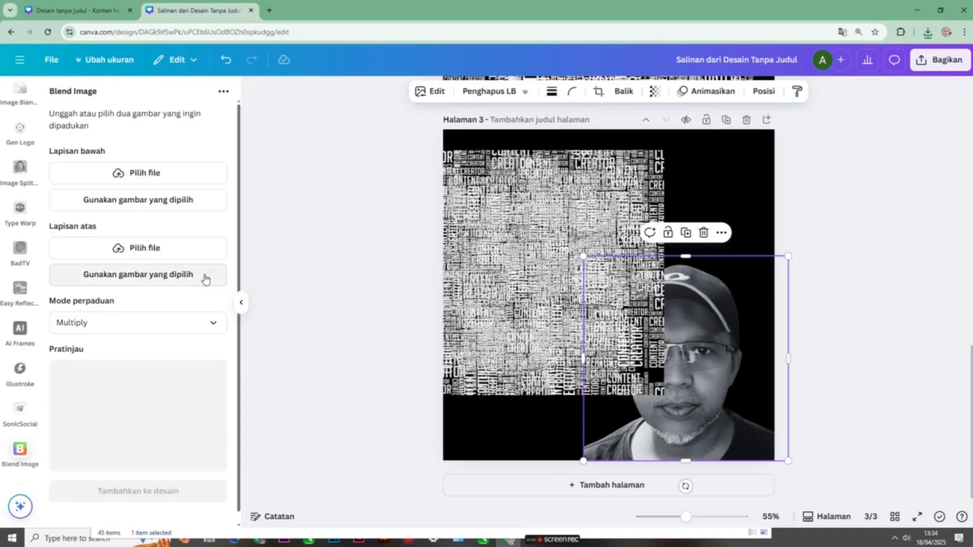
{"action": "left_click", "coordinate": [181, 277]}
{"action": "left_click", "coordinate": [479, 202]}
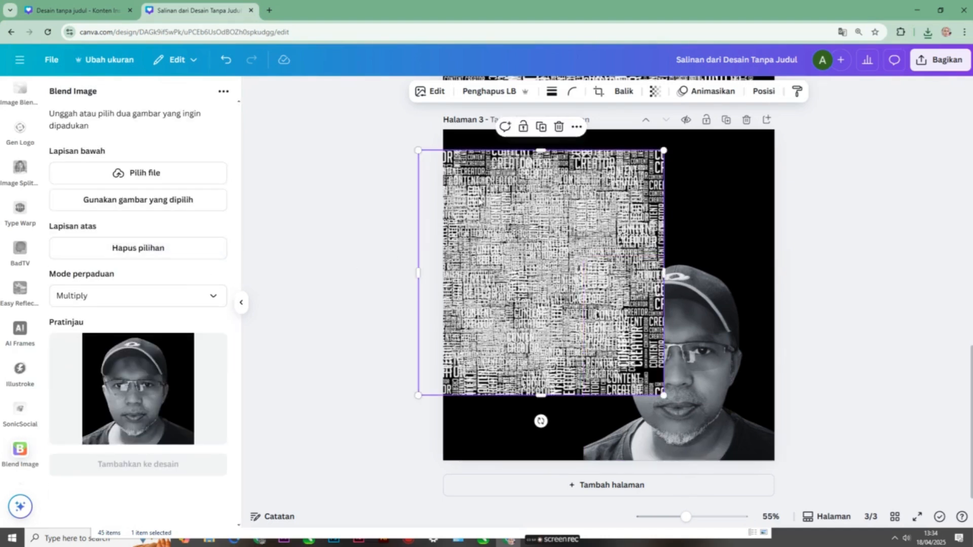
{"action": "left_click", "coordinate": [179, 202]}
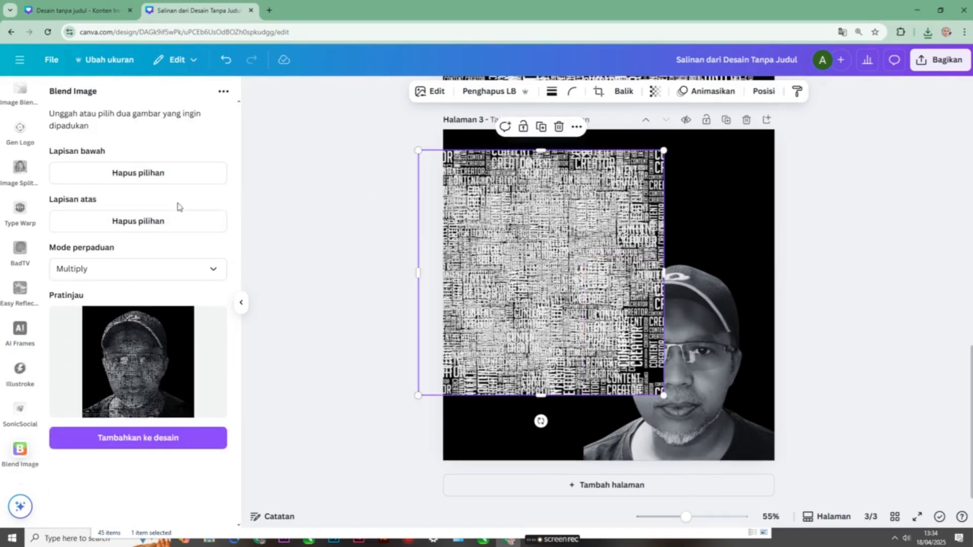
{"action": "left_click", "coordinate": [166, 443]}
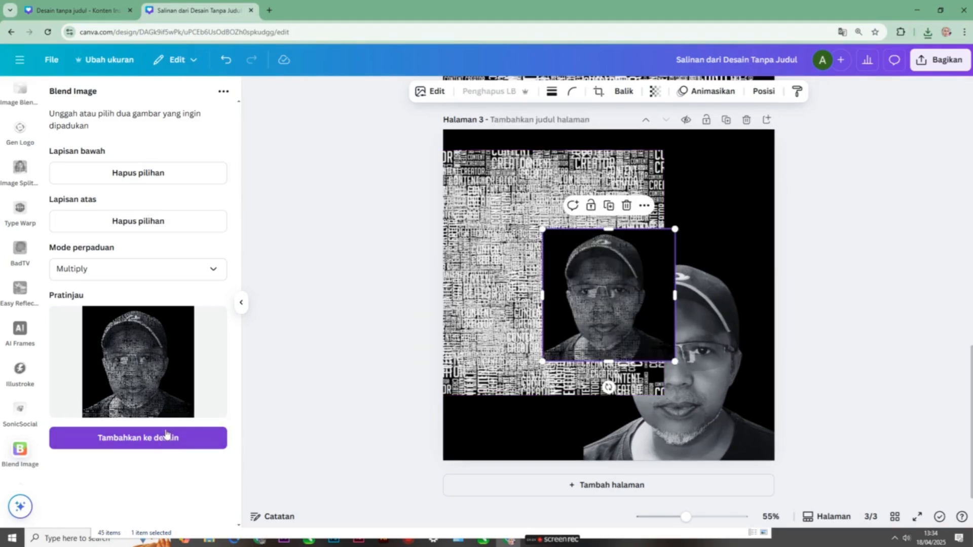
Delete the word-cloud pattern and the plain portrait from page 3, and enlarge the blended portrait to fill the page.
{"action": "left_click", "coordinate": [560, 184]}
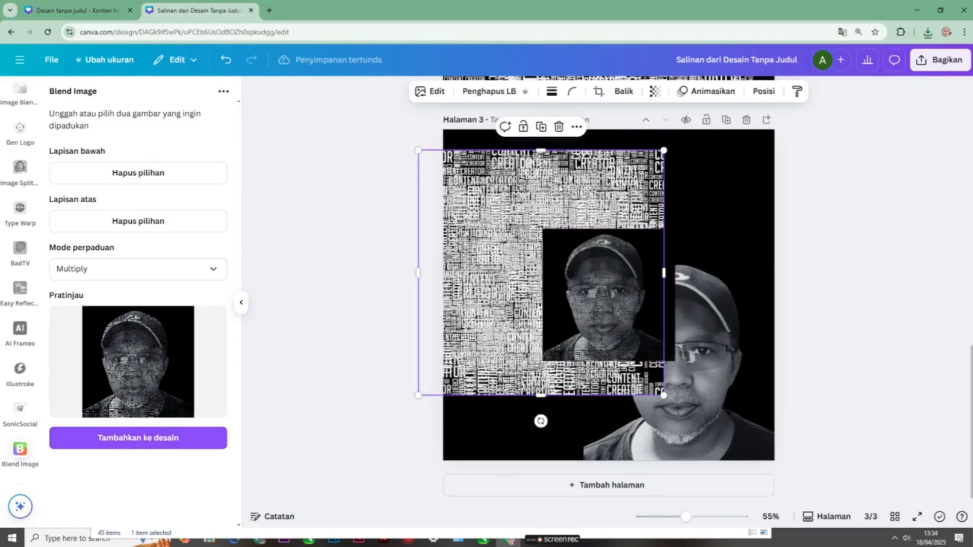
{"action": "key", "text": "Delete"}
{"action": "left_click", "coordinate": [665, 314]}
{"action": "key", "text": "Delete"}
{"action": "left_click_drag", "start_coordinate": [636, 308], "coordinate": [537, 209]}
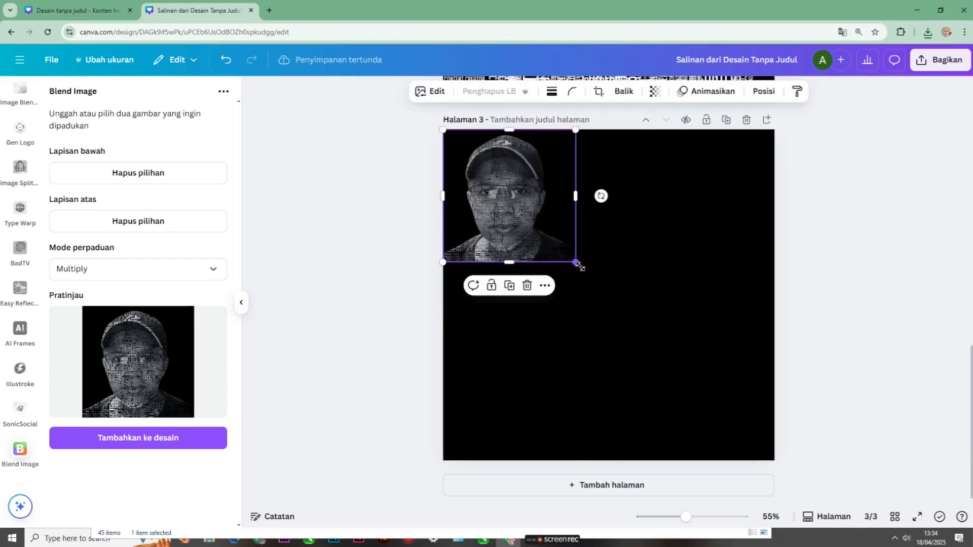
{"action": "left_click_drag", "start_coordinate": [577, 263], "coordinate": [763, 475]}
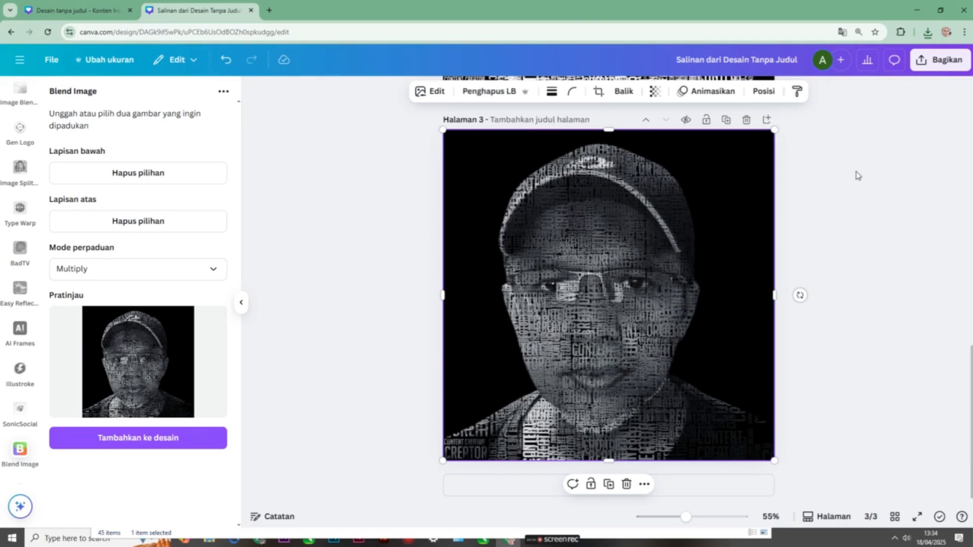
Download only page 3, the blended portrait, as a JPG at size 1.875 and quality 80.
{"action": "left_click", "coordinate": [945, 62]}
{"action": "left_click", "coordinate": [770, 293]}
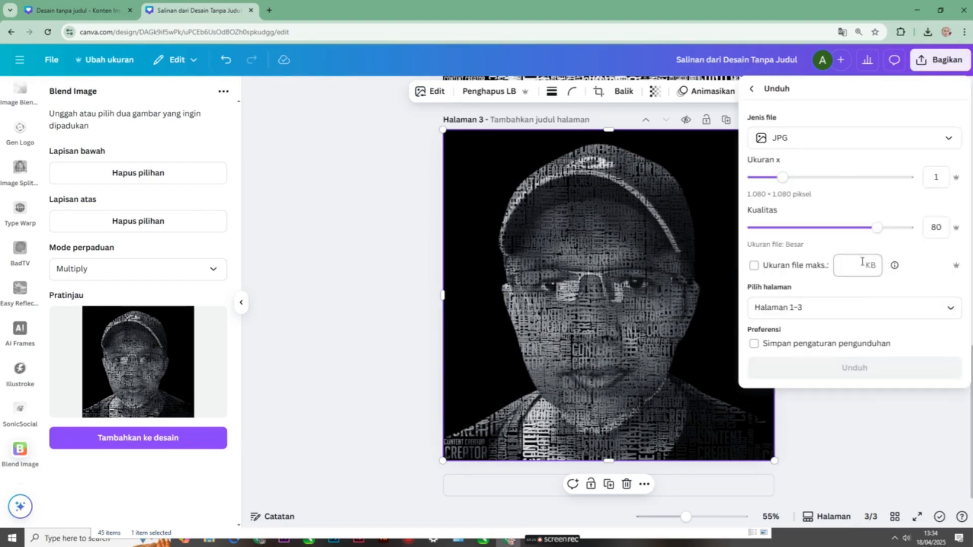
{"action": "left_click", "coordinate": [836, 179]}
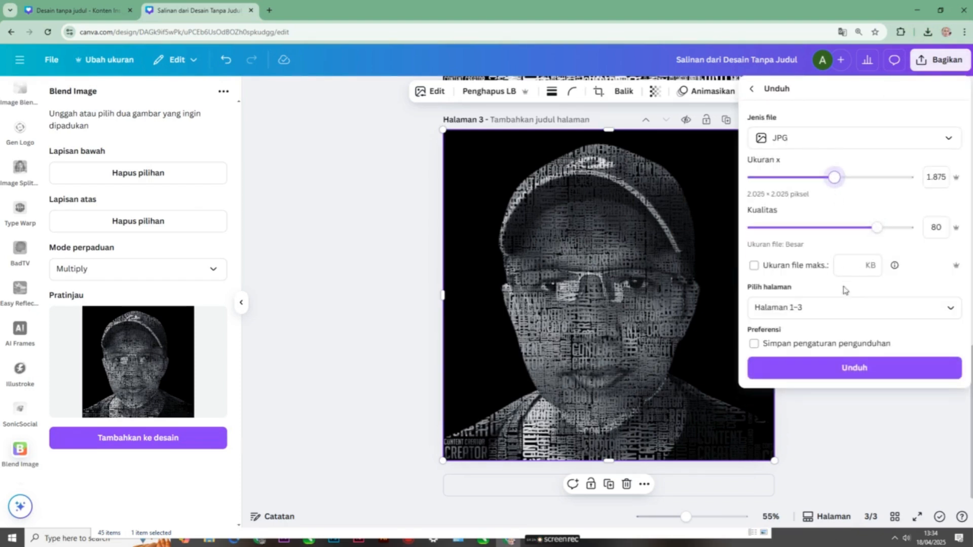
{"action": "left_click", "coordinate": [949, 309]}
{"action": "left_click", "coordinate": [763, 409]}
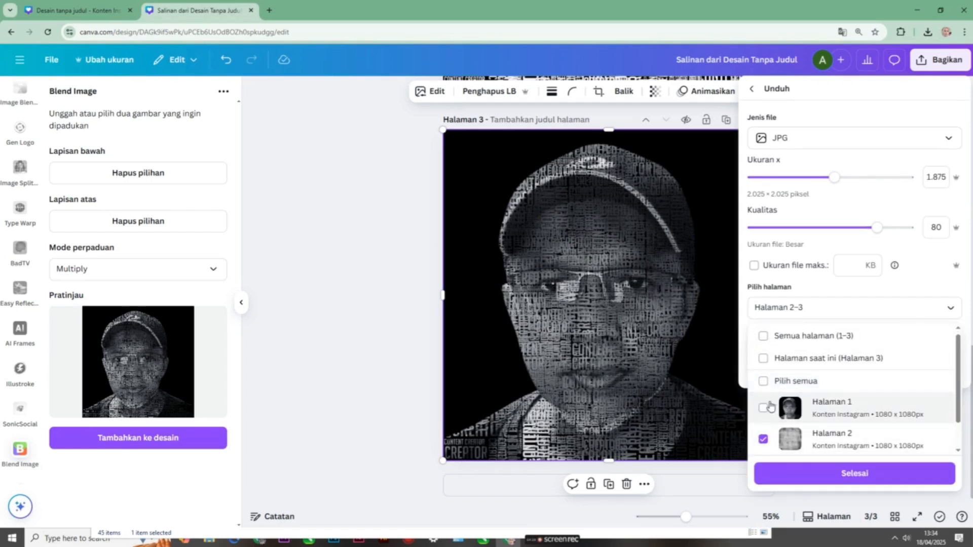
{"action": "scroll", "coordinate": [871, 446], "scroll_direction": "down", "scroll_amount": 1}
{"action": "left_click", "coordinate": [764, 404]}
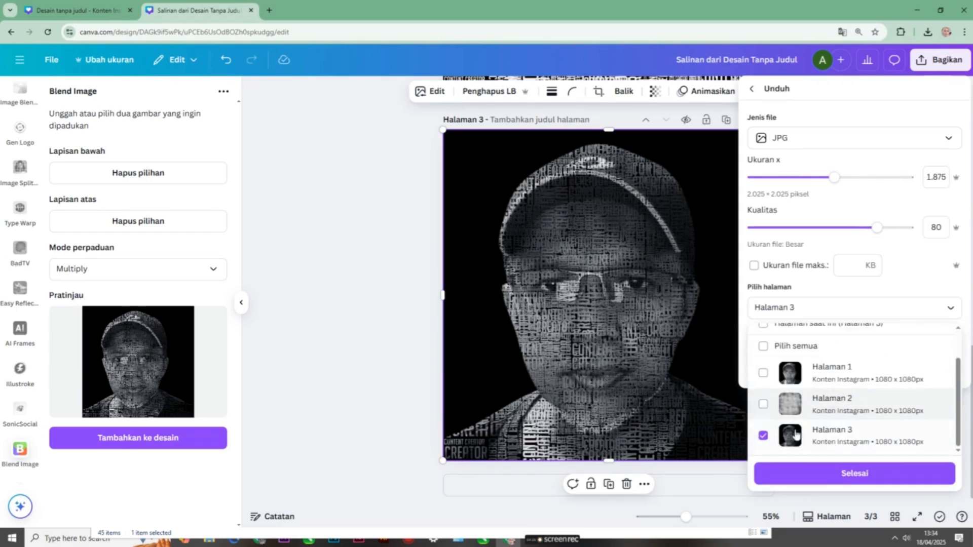
{"action": "left_click", "coordinate": [830, 473]}
{"action": "left_click", "coordinate": [853, 369]}
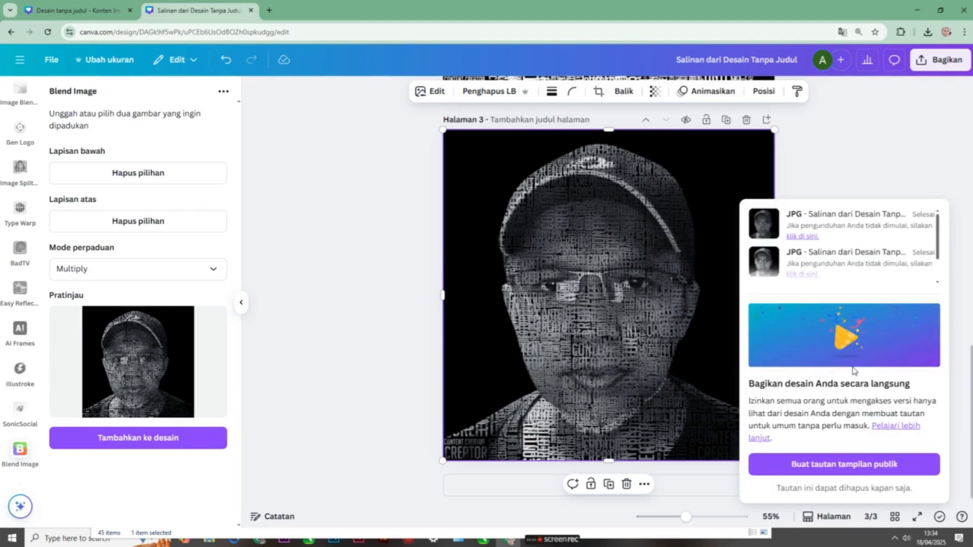
{"action": "left_click", "coordinate": [408, 182]}
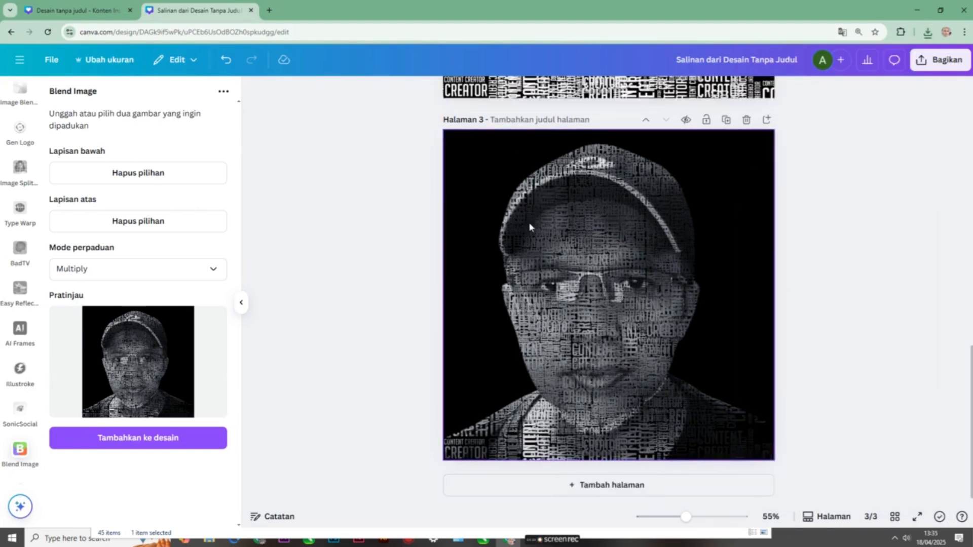
Upload the file "Salinan dari Desain Tanpa Judul (2)" from Downloads.
{"action": "left_click", "coordinate": [496, 224]}
{"action": "left_click", "coordinate": [444, 97]}
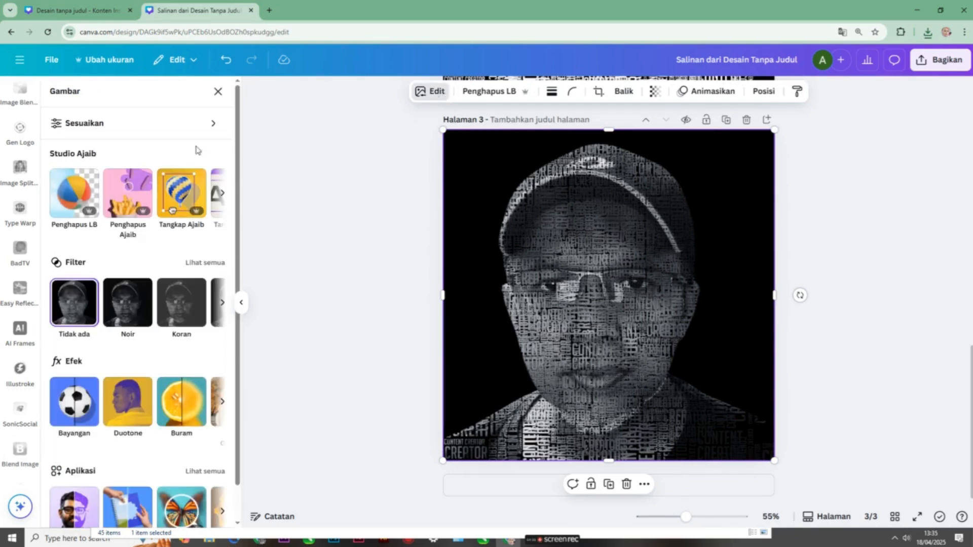
{"action": "scroll", "coordinate": [31, 214], "scroll_direction": "down", "scroll_amount": 5}
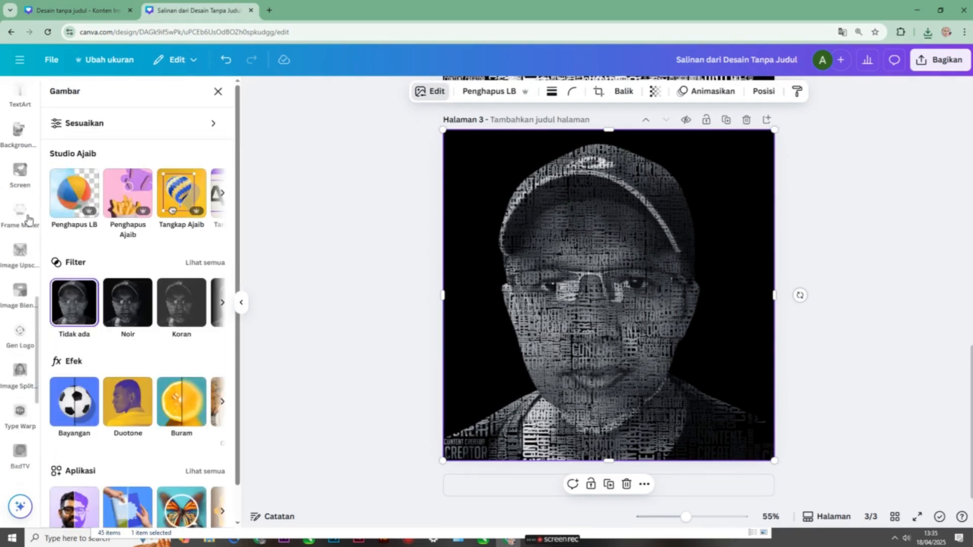
{"action": "scroll", "coordinate": [25, 185], "scroll_direction": "up", "scroll_amount": 3}
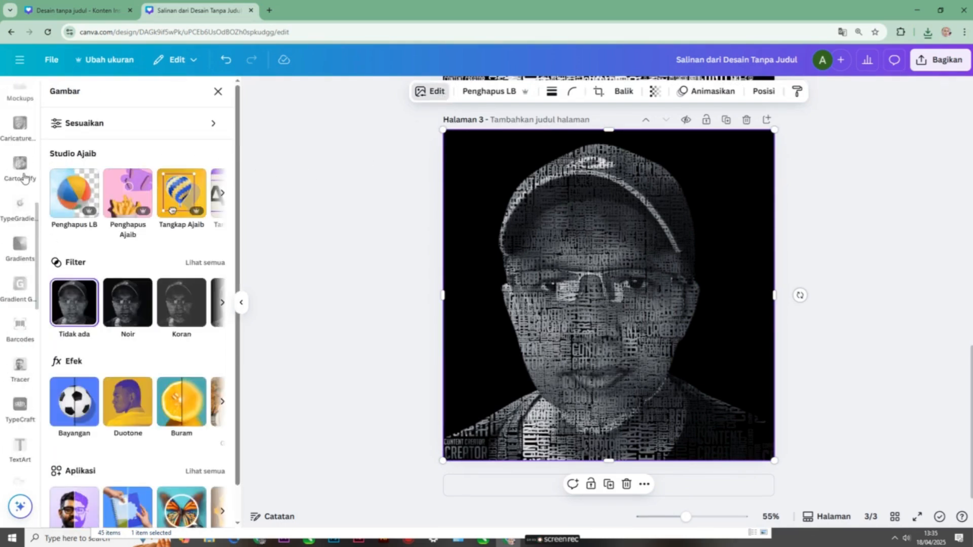
{"action": "scroll", "coordinate": [23, 177], "scroll_direction": "up", "scroll_amount": 4}
{"action": "scroll", "coordinate": [19, 187], "scroll_direction": "up", "scroll_amount": 2}
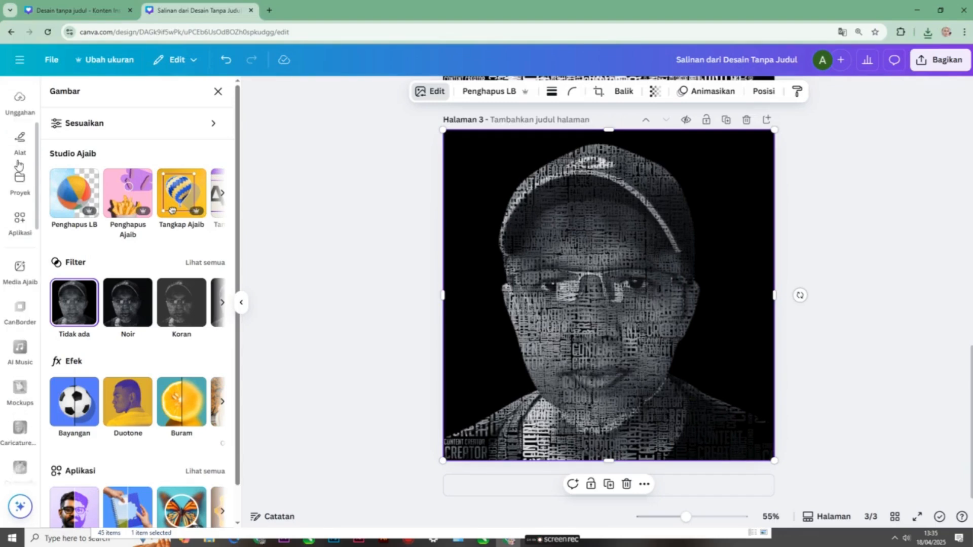
{"action": "left_click", "coordinate": [20, 99]}
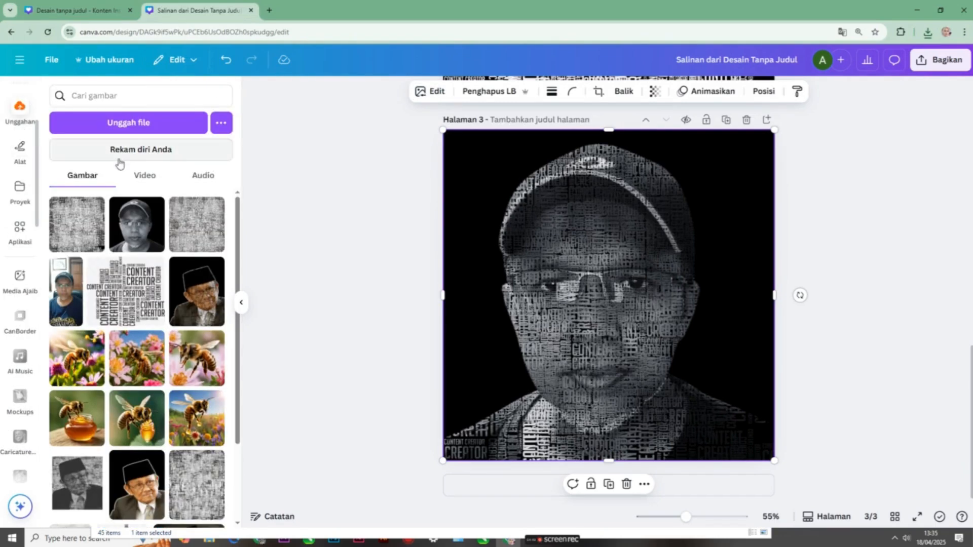
{"action": "left_click", "coordinate": [136, 123]}
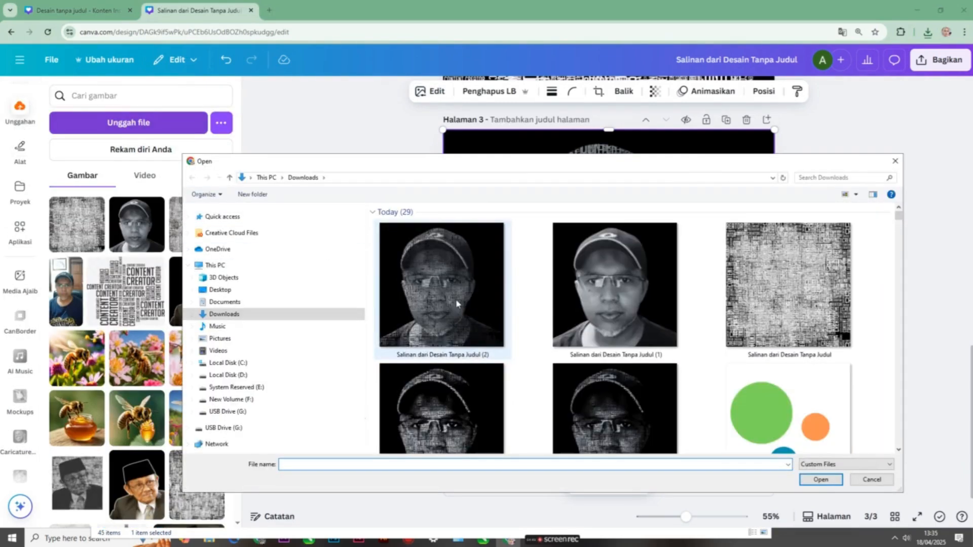
{"action": "left_click", "coordinate": [445, 309]}
{"action": "left_click", "coordinate": [837, 482]}
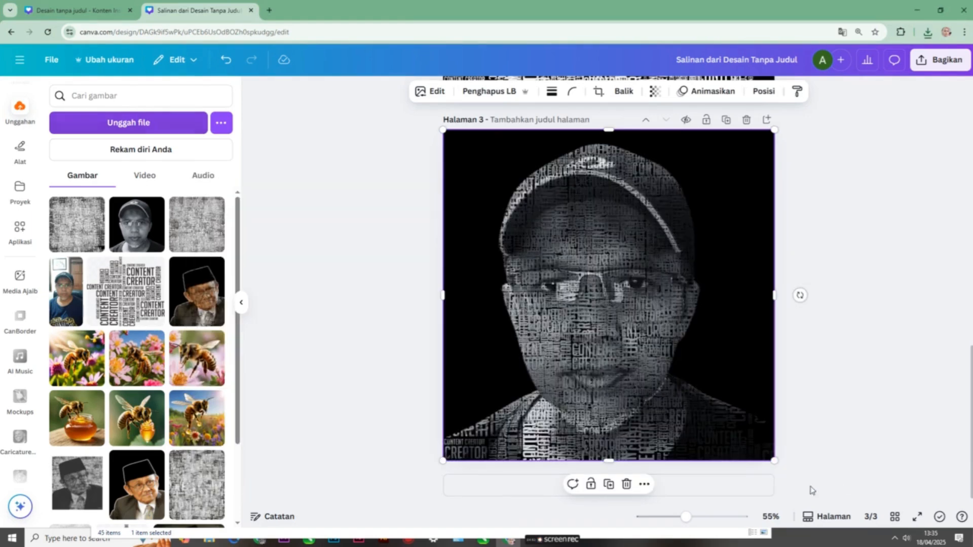
Place the uploaded blended portrait on page 3, shift it toward the upper left, and select the full-page portrait behind it.
{"action": "left_click", "coordinate": [79, 234]}
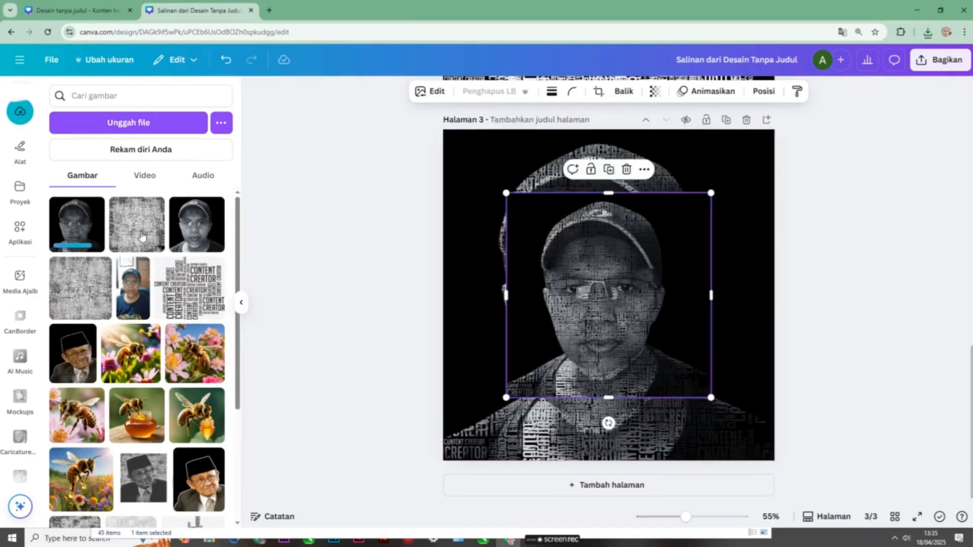
{"action": "left_click_drag", "start_coordinate": [650, 275], "coordinate": [593, 260]}
{"action": "left_click", "coordinate": [710, 254]}
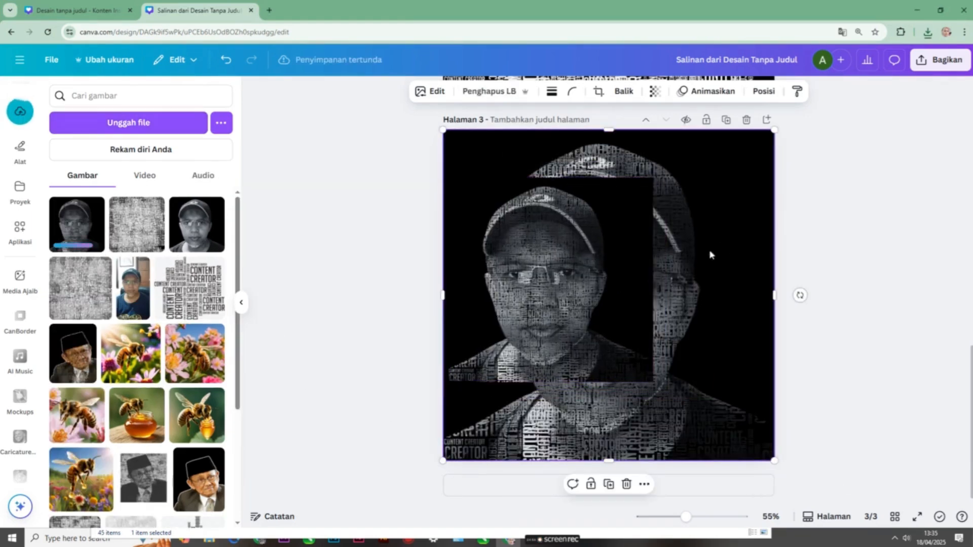
{"action": "left_click", "coordinate": [634, 256]}
{"action": "left_click", "coordinate": [683, 274]}
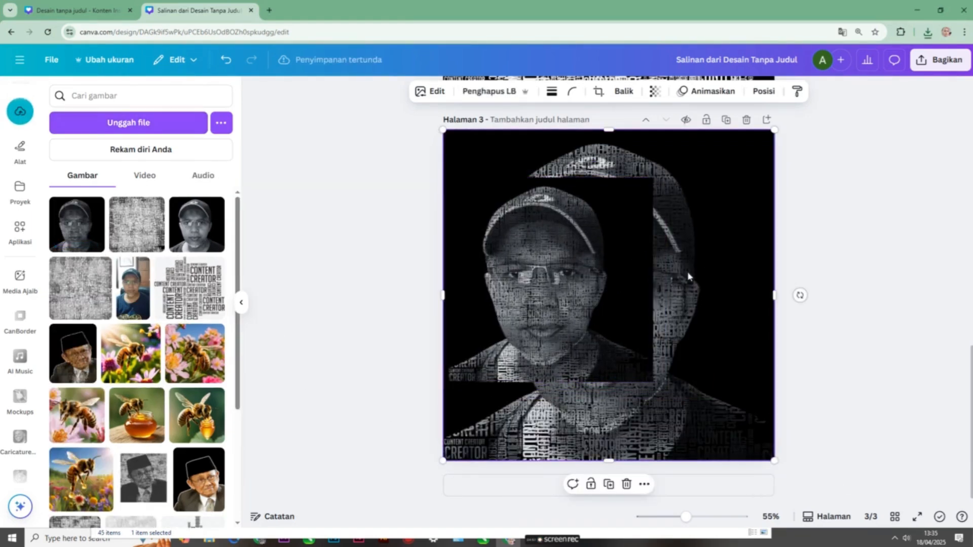
{"action": "left_click", "coordinate": [429, 91]}
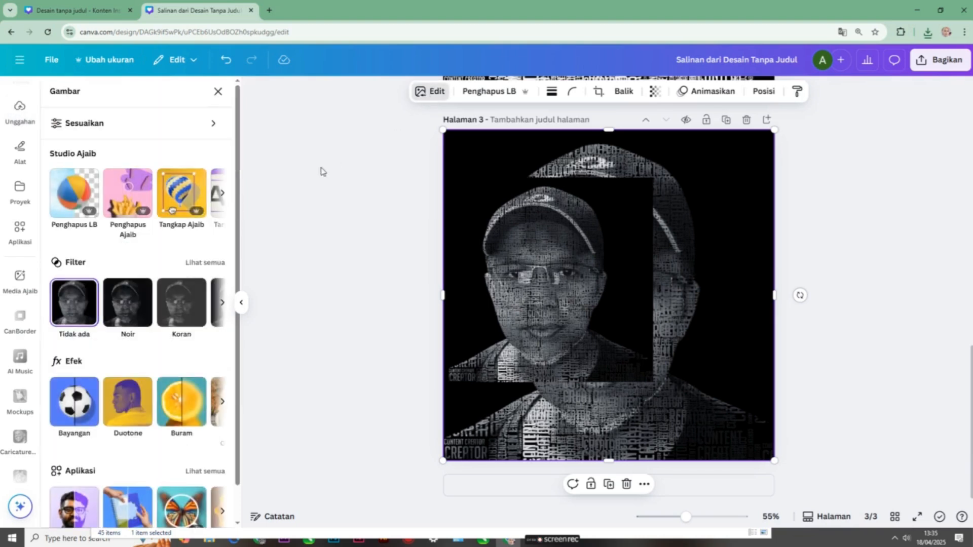
In Blend Image, multiply the smaller portrait as top layer over the full-page portrait as bottom layer and add the result to page 3.
{"action": "left_click", "coordinate": [25, 235]}
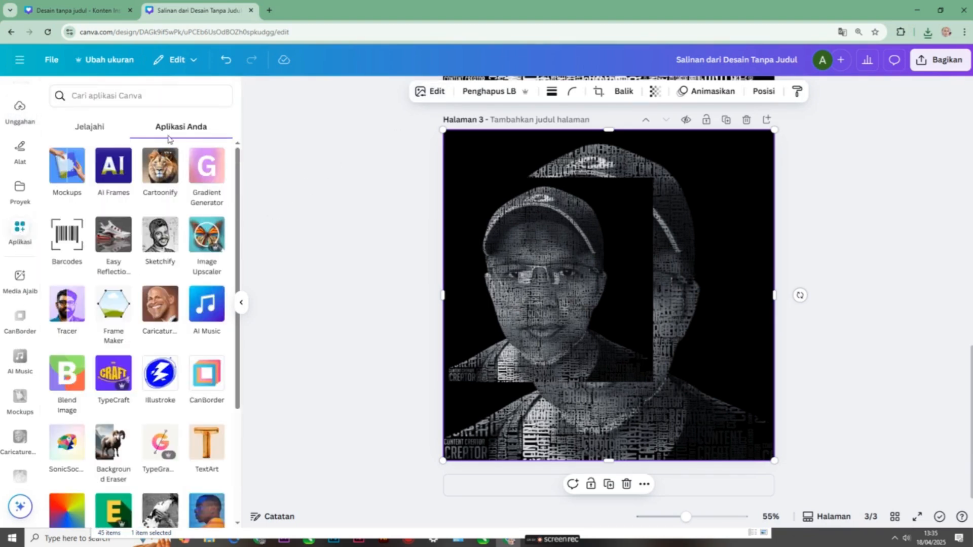
{"action": "left_click", "coordinate": [71, 374]}
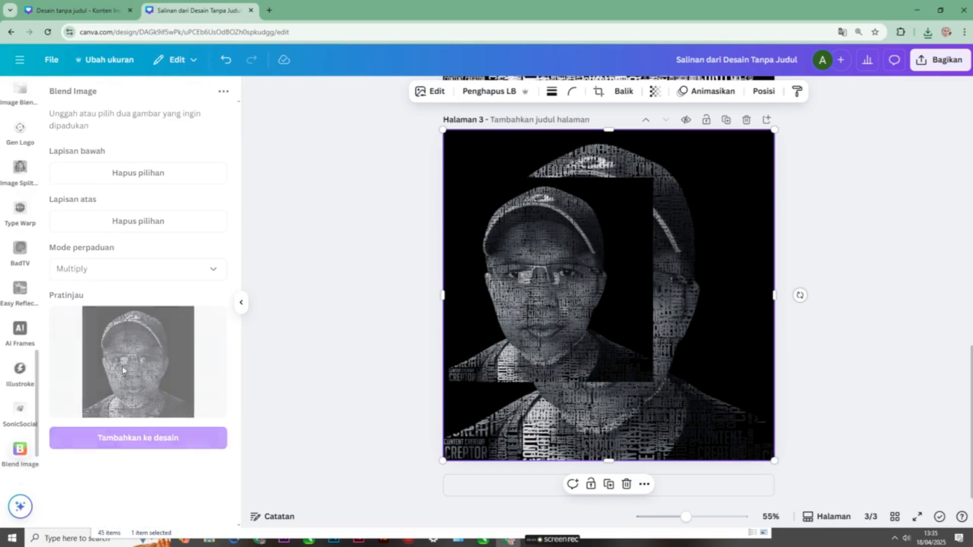
{"action": "left_click", "coordinate": [169, 224]}
{"action": "left_click", "coordinate": [178, 175]}
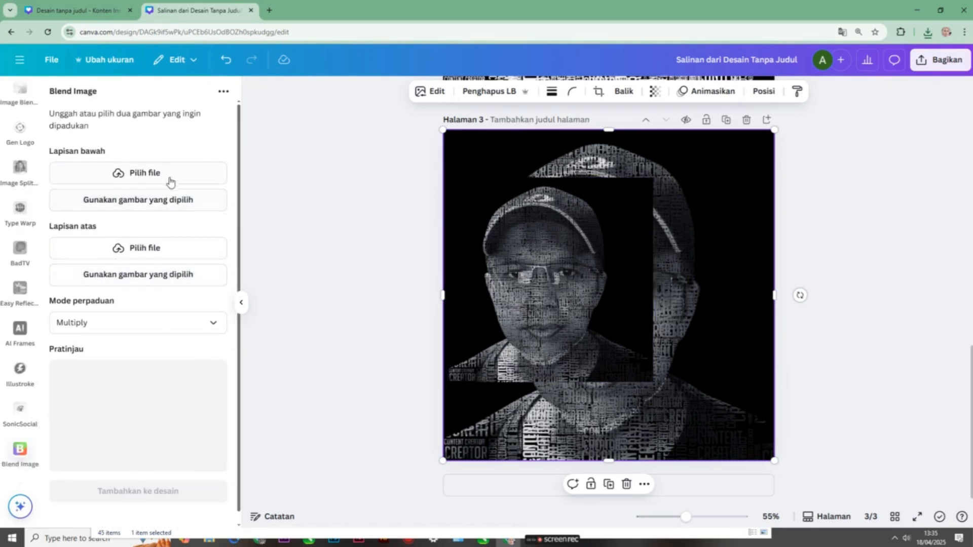
{"action": "left_click", "coordinate": [167, 200]}
{"action": "left_click", "coordinate": [467, 258]}
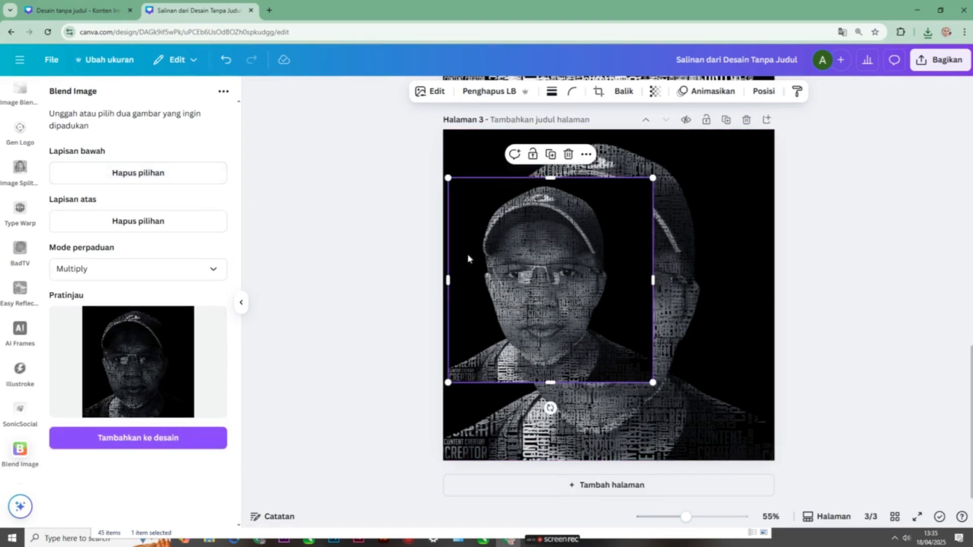
{"action": "left_click", "coordinate": [158, 437]}
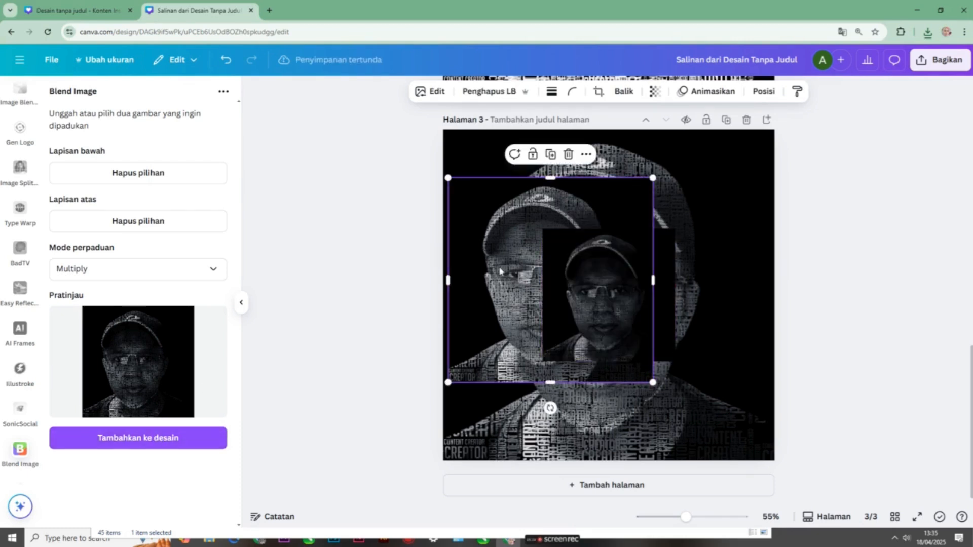
Delete both source portraits from page 3 and enlarge the new, darker blend to fill the page.
{"action": "key", "text": "Delete"}
{"action": "left_click", "coordinate": [661, 178]}
{"action": "key", "text": "Delete"}
{"action": "left_click_drag", "start_coordinate": [641, 290], "coordinate": [532, 202]}
{"action": "left_click_drag", "start_coordinate": [578, 267], "coordinate": [752, 497]}
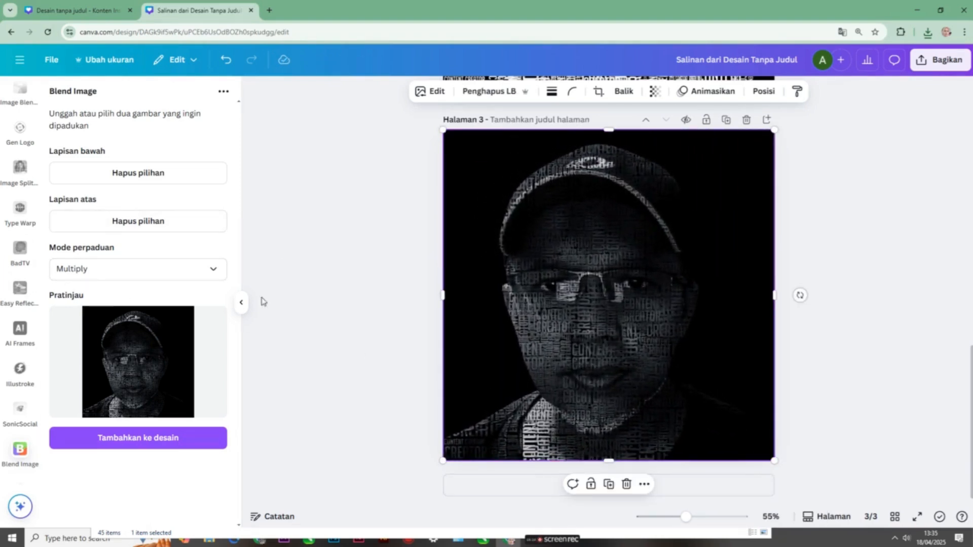
Set the page 3 portrait's brightness to 93 and contrast to 16.
{"action": "left_click", "coordinate": [437, 93]}
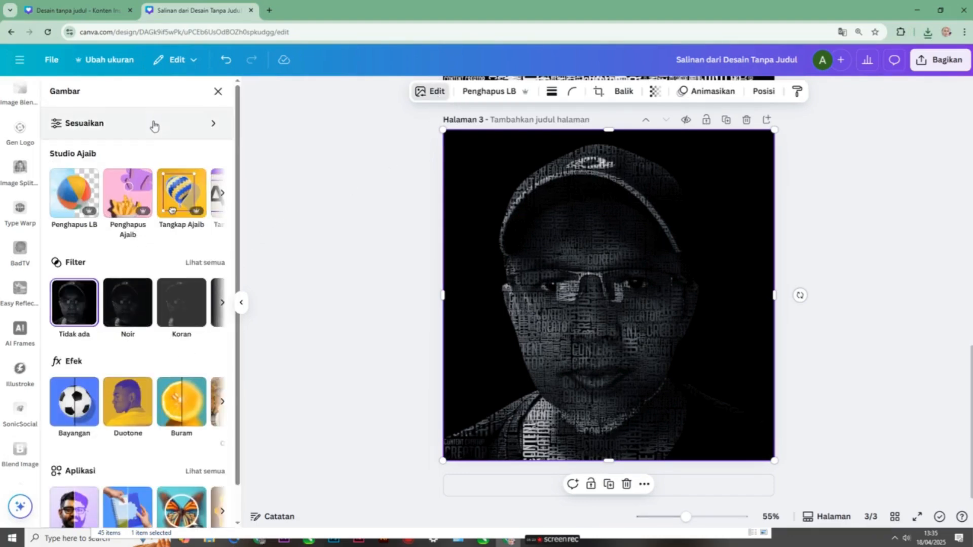
{"action": "left_click", "coordinate": [65, 130]}
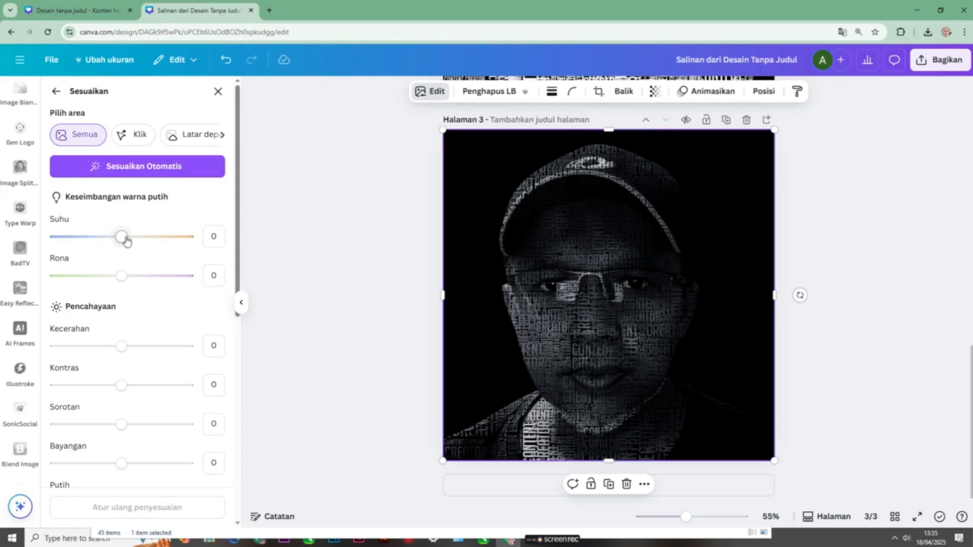
{"action": "left_click_drag", "start_coordinate": [122, 347], "coordinate": [186, 370]}
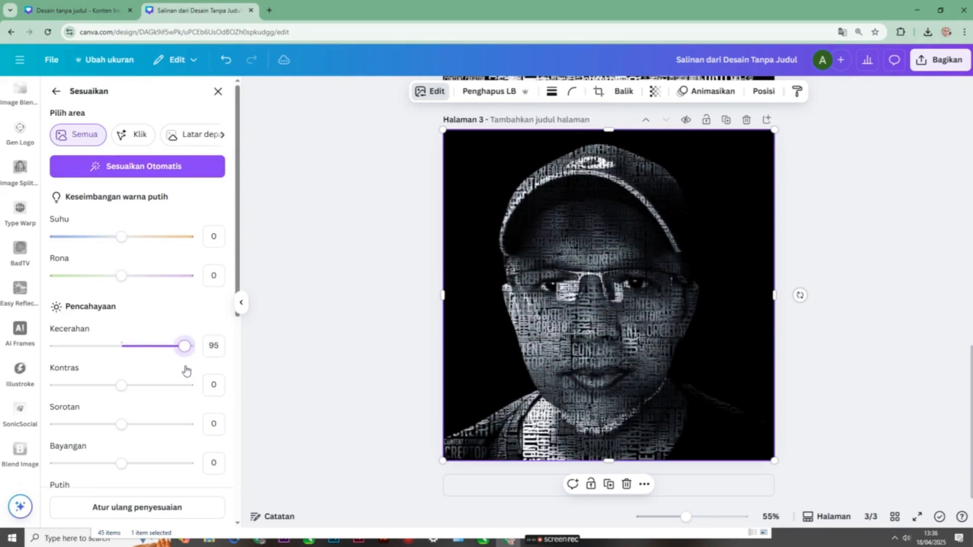
{"action": "mouse_move", "coordinate": [122, 385]}
{"action": "left_mouse_down"}
{"action": "mouse_move", "coordinate": [156, 397]}
{"action": "mouse_move", "coordinate": [131, 388]}
{"action": "left_mouse_up"}
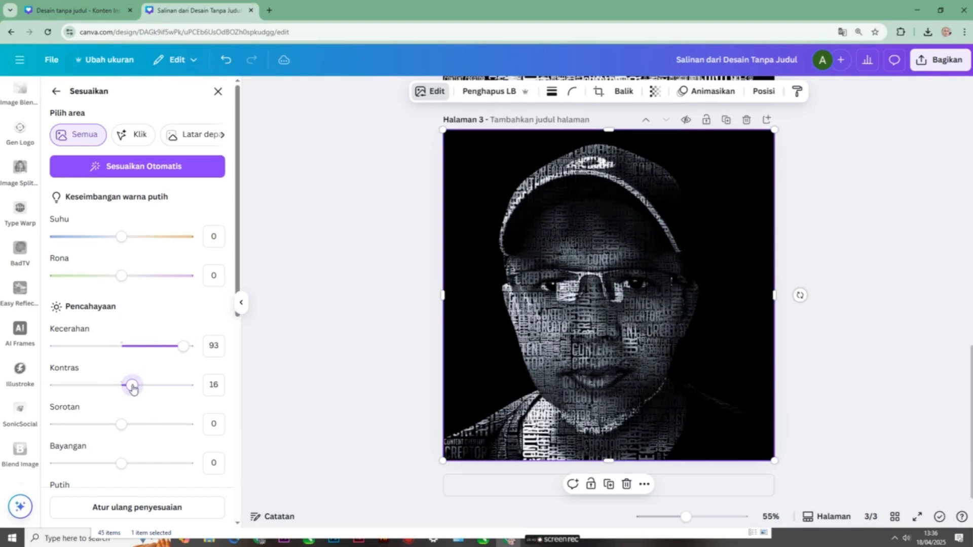
Adjust the portrait's highlights, set vibrance to -39 and sharpness to 28, and increase the clarity.
{"action": "left_click_drag", "start_coordinate": [120, 433], "coordinate": [145, 434]}
{"action": "scroll", "coordinate": [140, 453], "scroll_direction": "down", "scroll_amount": 3}
{"action": "scroll", "coordinate": [152, 405], "scroll_direction": "down", "scroll_amount": 4}
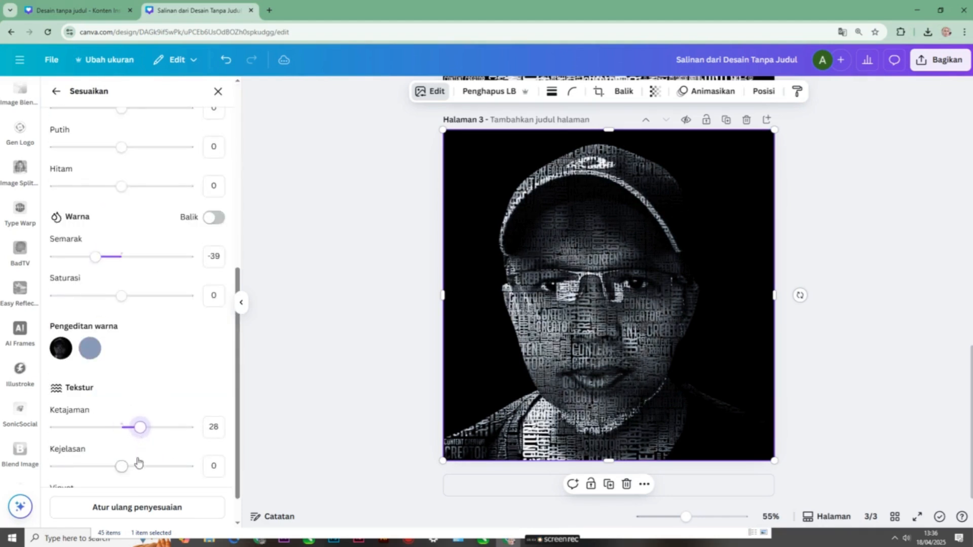
{"action": "left_click_drag", "start_coordinate": [121, 467], "coordinate": [143, 469]}
{"action": "scroll", "coordinate": [168, 431], "scroll_direction": "down", "scroll_amount": 1}
Fine-tune the portrait with shadows 4, blacks 17, highlights -32 and contrast 18, and shift the temperature slightly warmer.
{"action": "mouse_move", "coordinate": [131, 267]}
{"action": "left_mouse_down"}
{"action": "mouse_move", "coordinate": [138, 259]}
{"action": "mouse_move", "coordinate": [121, 259]}
{"action": "mouse_move", "coordinate": [143, 253]}
{"action": "mouse_move", "coordinate": [127, 255]}
{"action": "mouse_move", "coordinate": [125, 275]}
{"action": "left_mouse_up"}
{"action": "scroll", "coordinate": [133, 262], "scroll_direction": "up", "scroll_amount": 3}
{"action": "scroll", "coordinate": [171, 230], "scroll_direction": "up", "scroll_amount": 3}
{"action": "left_click_drag", "start_coordinate": [105, 233], "coordinate": [100, 235]}
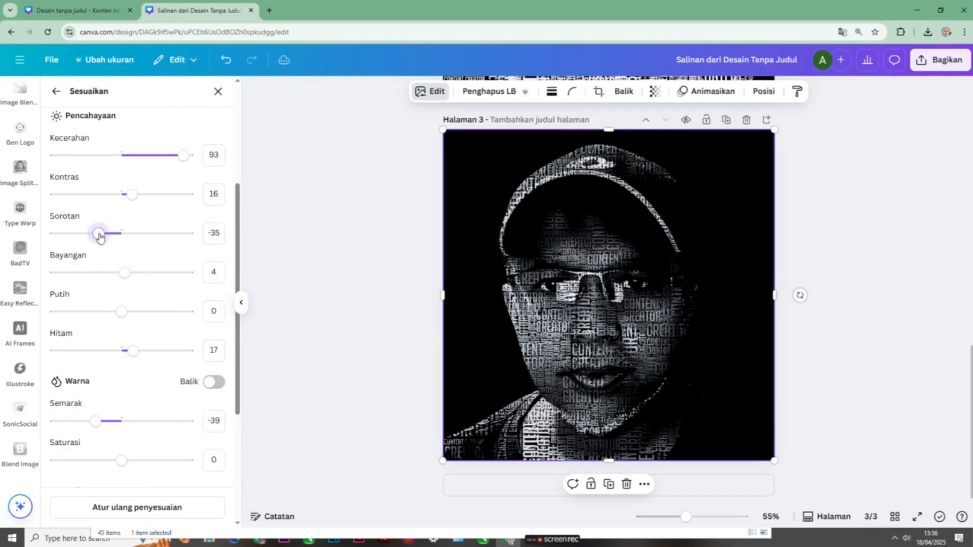
{"action": "mouse_move", "coordinate": [133, 195]}
{"action": "left_mouse_down"}
{"action": "mouse_move", "coordinate": [142, 196]}
{"action": "mouse_move", "coordinate": [134, 203]}
{"action": "left_mouse_up"}
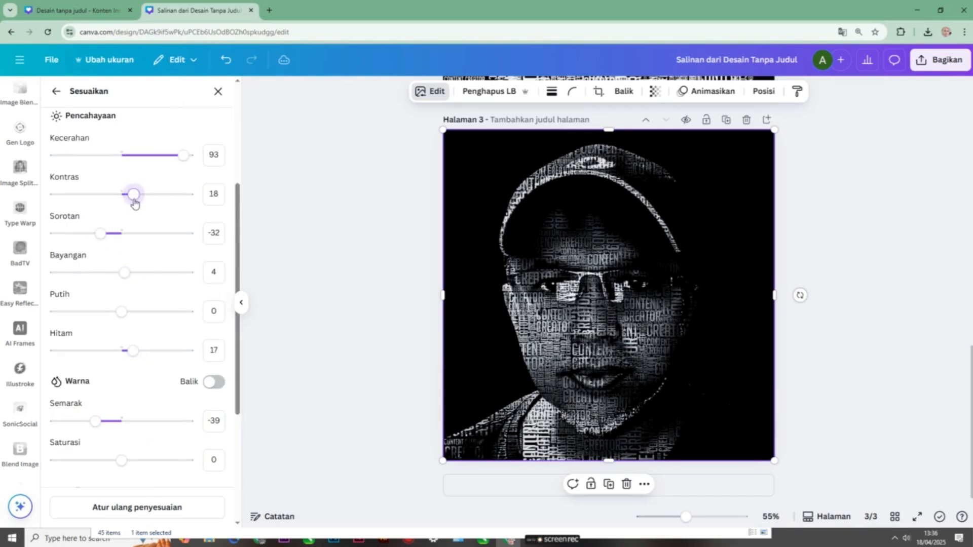
{"action": "scroll", "coordinate": [155, 195], "scroll_direction": "up", "scroll_amount": 2}
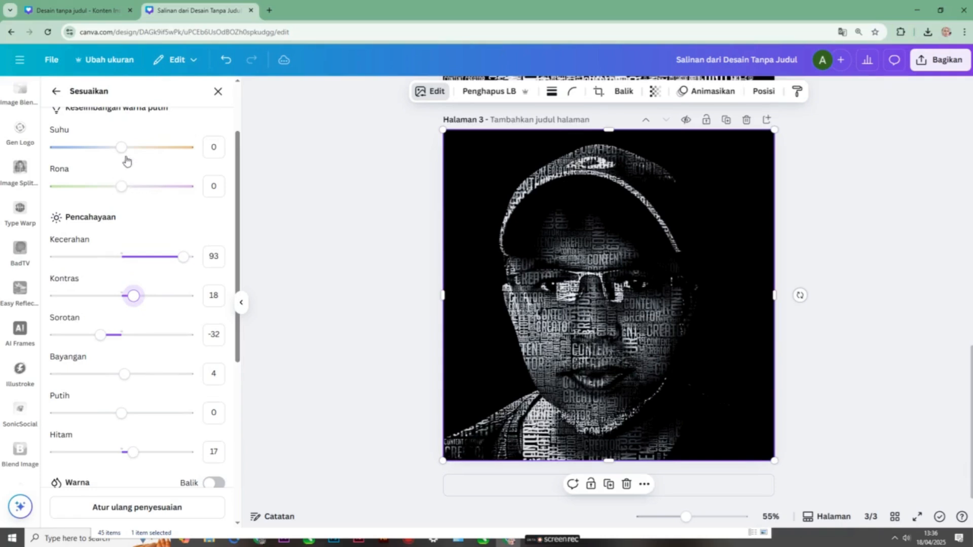
{"action": "left_click_drag", "start_coordinate": [121, 147], "coordinate": [127, 148]}
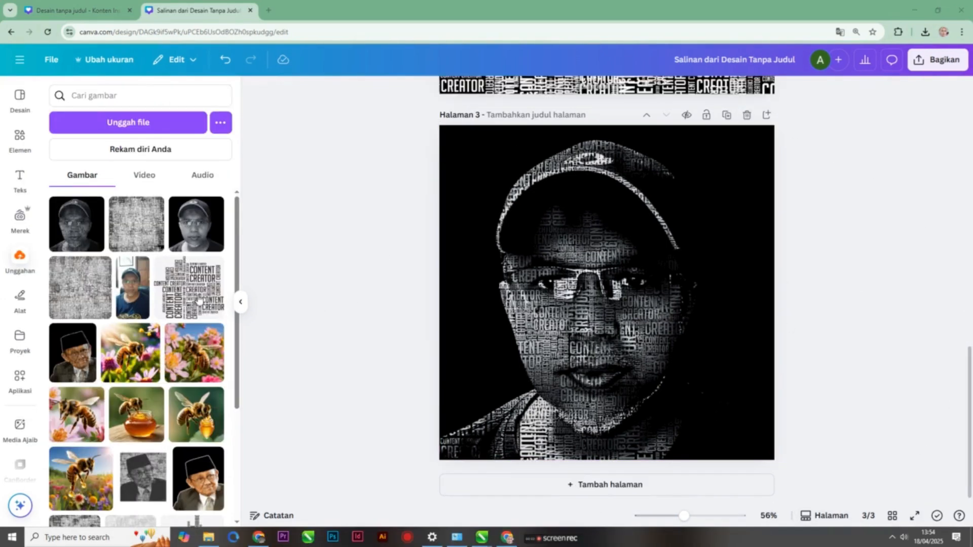
Add the uploaded CONTENT CREATOR word cloud to page 3 and enlarge and position it to cover the whole page.
{"action": "left_click", "coordinate": [198, 300]}
{"action": "left_click_drag", "start_coordinate": [624, 296], "coordinate": [525, 205]}
{"action": "left_click_drag", "start_coordinate": [560, 243], "coordinate": [831, 490]}
{"action": "left_click_drag", "start_coordinate": [739, 377], "coordinate": [720, 337]}
{"action": "left_click_drag", "start_coordinate": [814, 450], "coordinate": [853, 482]}
{"action": "left_click_drag", "start_coordinate": [723, 336], "coordinate": [699, 318]}
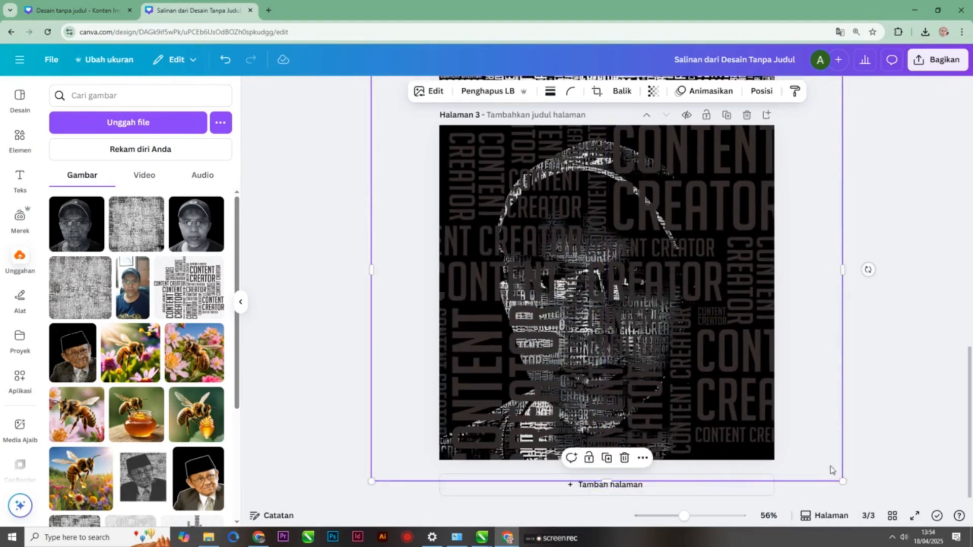
{"action": "left_click_drag", "start_coordinate": [842, 481], "coordinate": [857, 496]}
{"action": "left_click_drag", "start_coordinate": [725, 315], "coordinate": [702, 307]}
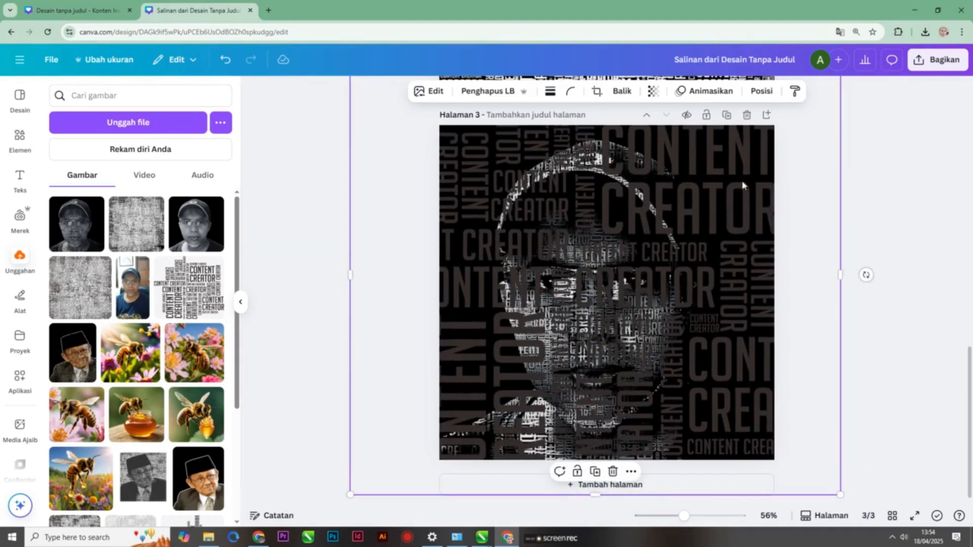
Apply a custom duotone to the word cloud with both highlights and shadows set to white (#FFFFFF).
{"action": "left_click", "coordinate": [429, 91]}
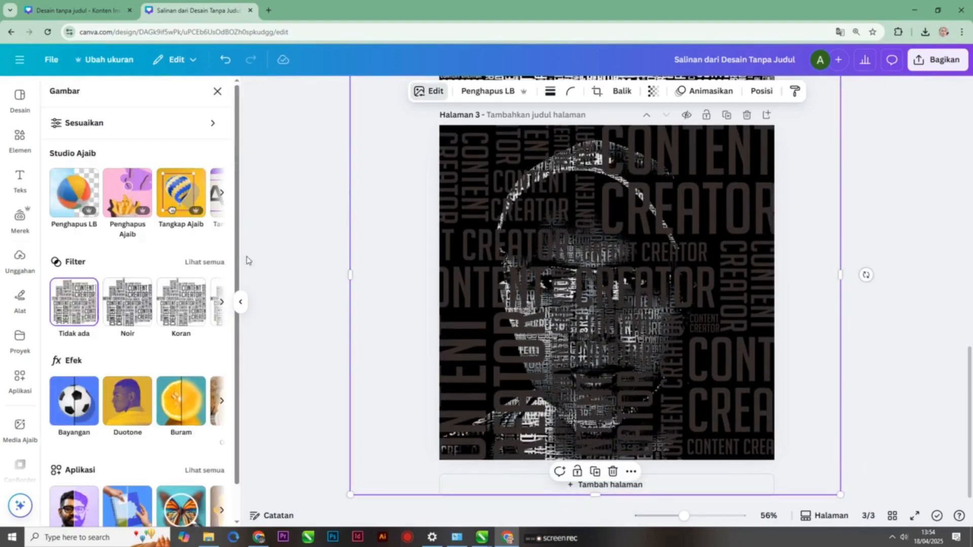
{"action": "left_click", "coordinate": [128, 408]}
{"action": "left_click", "coordinate": [77, 216]}
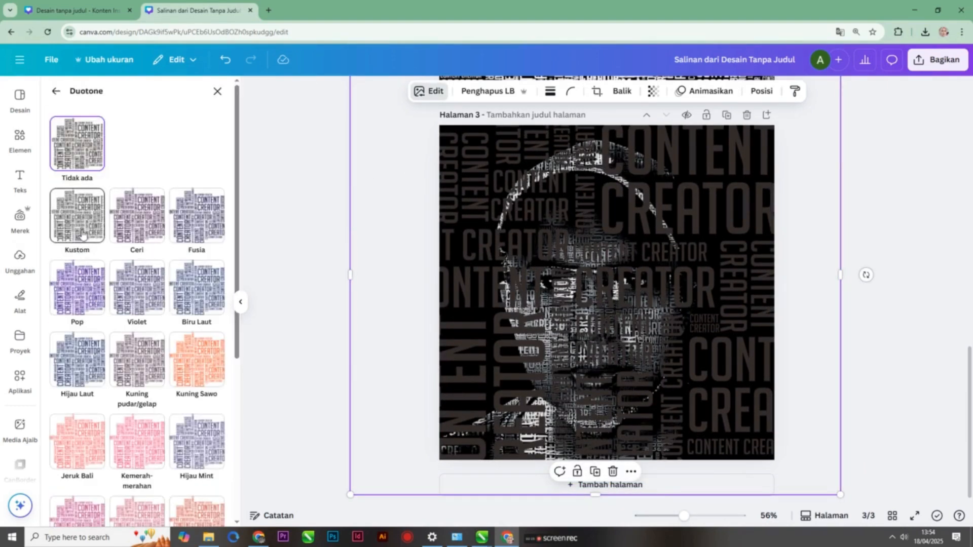
{"action": "left_click", "coordinate": [214, 274]}
{"action": "left_click", "coordinate": [219, 305]}
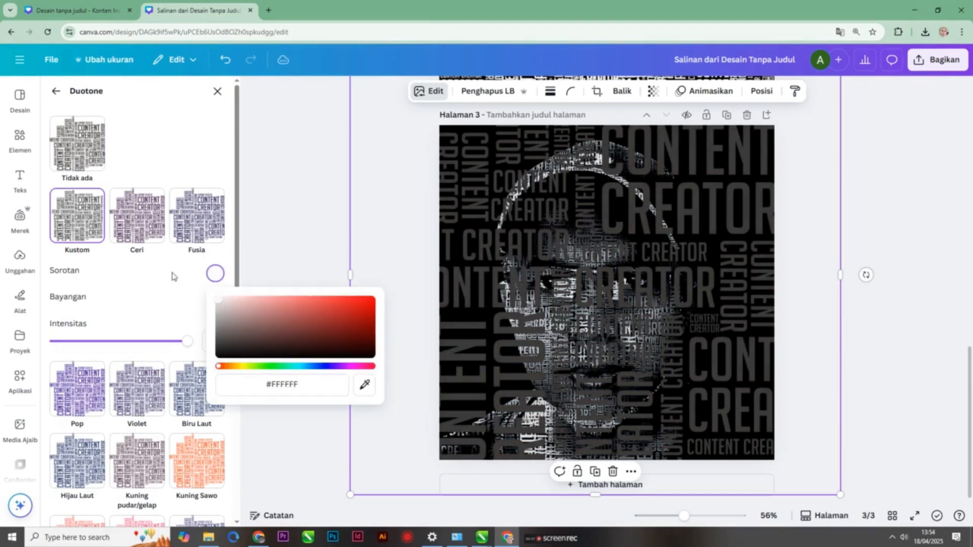
{"action": "left_click", "coordinate": [182, 307]}
{"action": "left_click", "coordinate": [215, 300]}
{"action": "left_click_drag", "start_coordinate": [226, 339], "coordinate": [217, 322]}
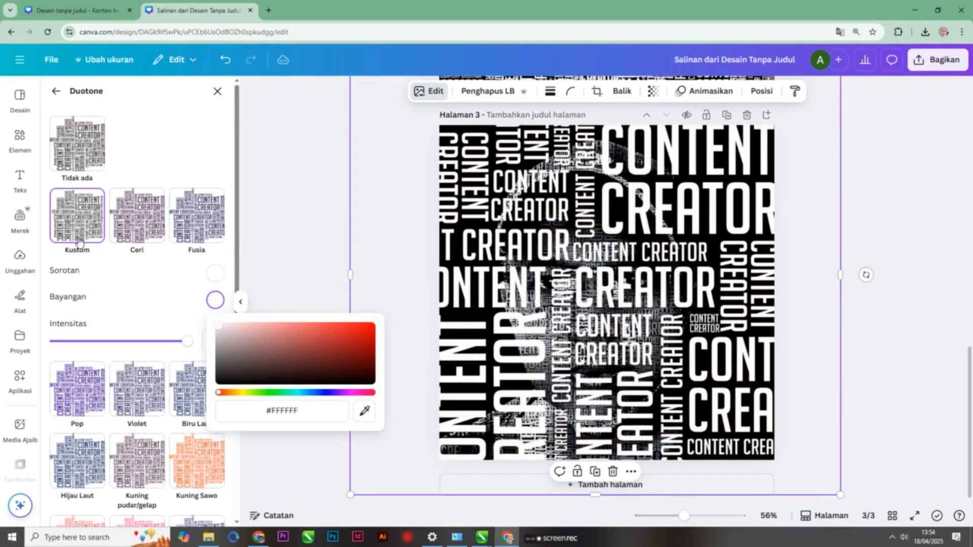
{"action": "left_click", "coordinate": [325, 205]}
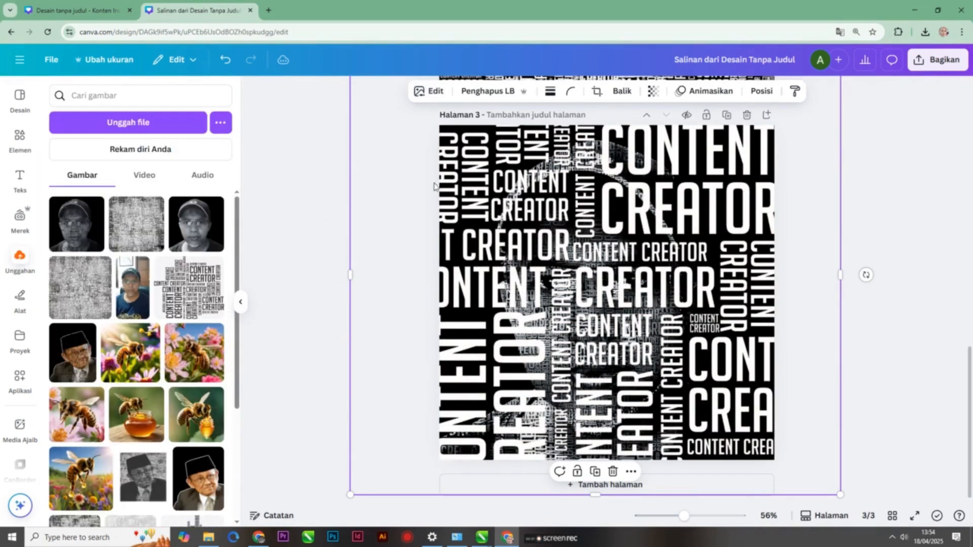
Place the word cloud layer behind the portrait and remove the portrait's background.
{"action": "left_click", "coordinate": [762, 91]}
{"action": "left_click_drag", "start_coordinate": [146, 190], "coordinate": [148, 229]}
{"action": "left_click", "coordinate": [601, 228]}
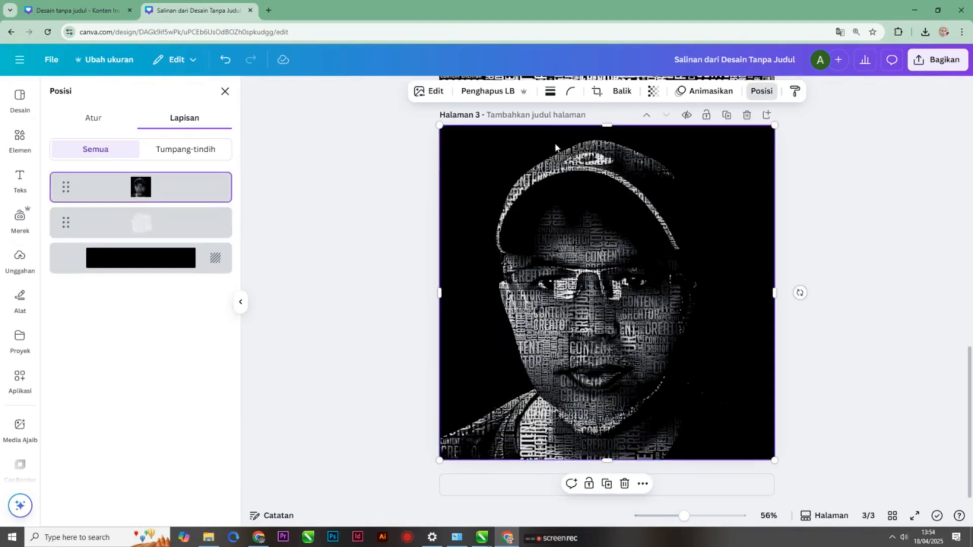
{"action": "left_click", "coordinate": [501, 93]}
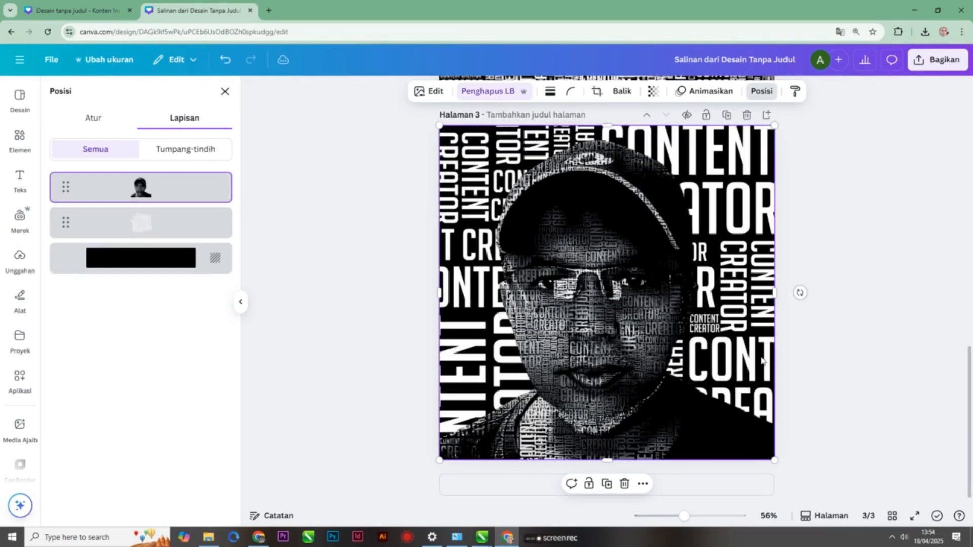